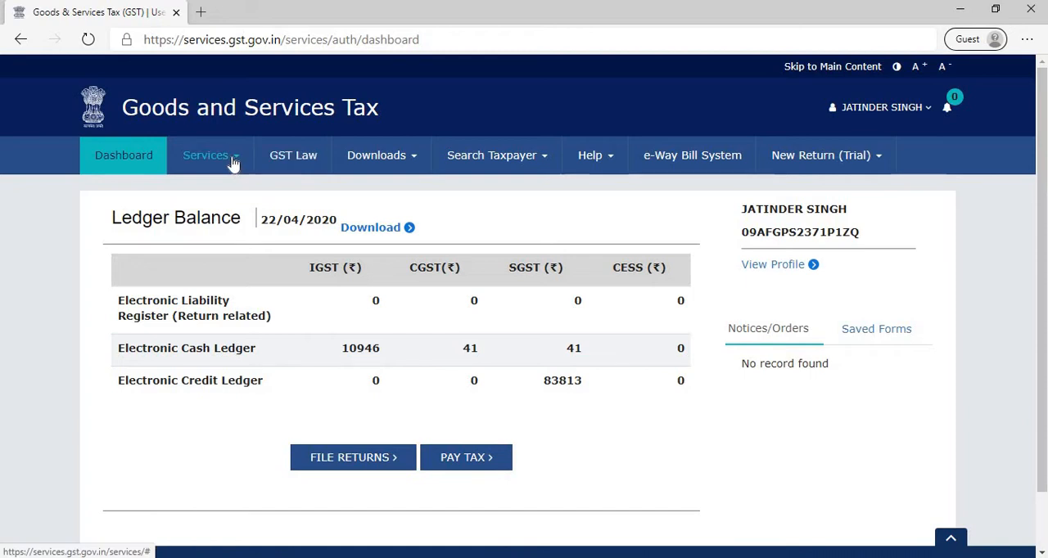
# - Open the GST PMT-09 filing form for transfer of amount from the Electronic Cash Ledger services
pyautogui.click(232, 161)
pyautogui.moveTo(208, 199)
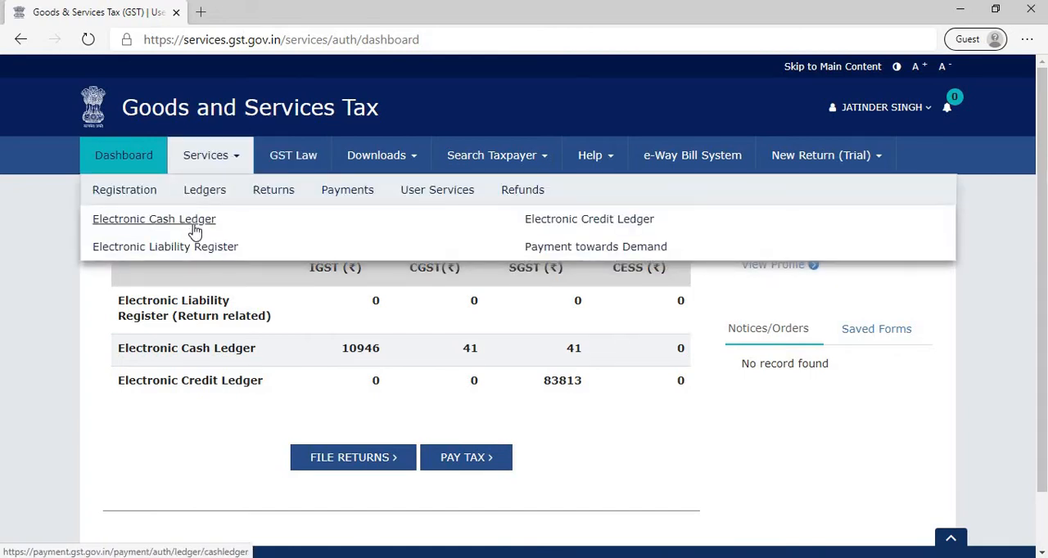
pyautogui.click(194, 221)
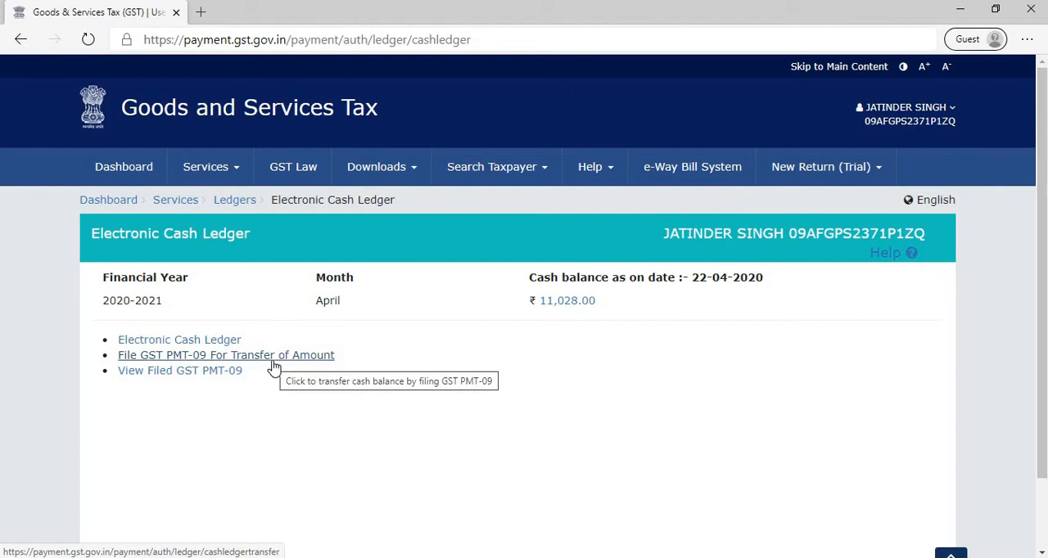
pyautogui.click(274, 360)
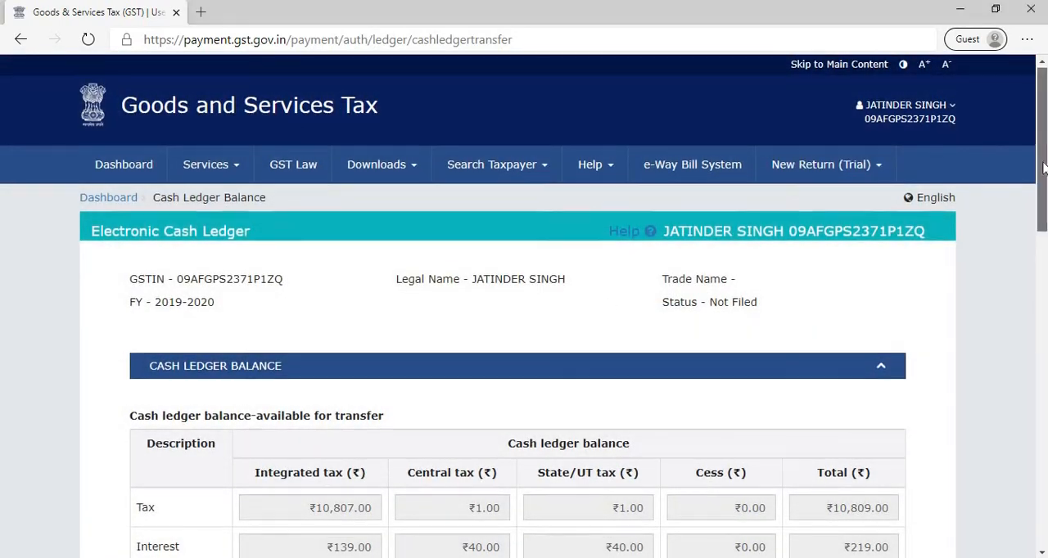
# - In the add-record table, set the transfer source to major head IGST and minor head Tax
pyautogui.scroll(-2, 1041, 163)
pyautogui.scroll(-1, 1041, 163)
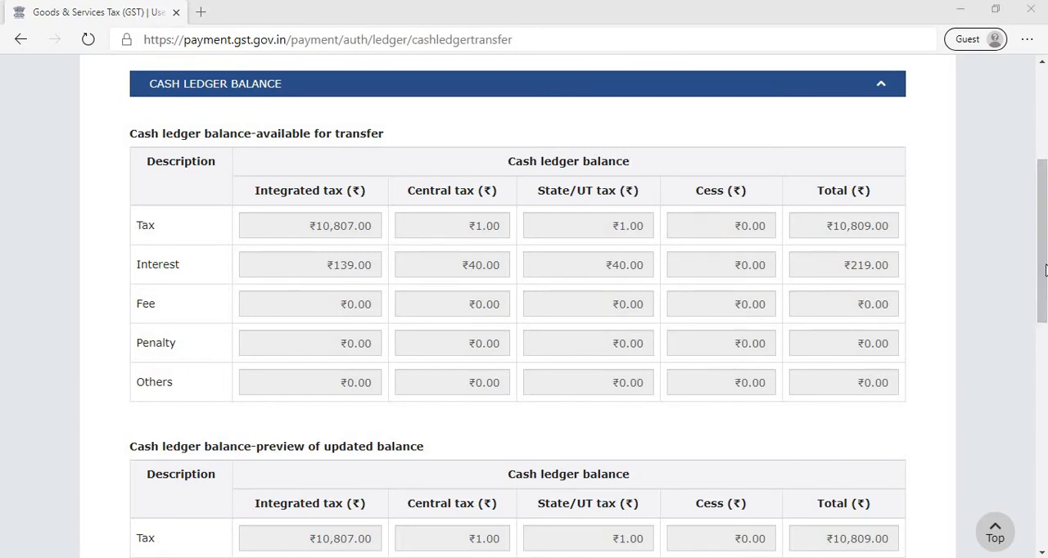
pyautogui.moveTo(1040, 317); pyautogui.dragTo(1042, 381)
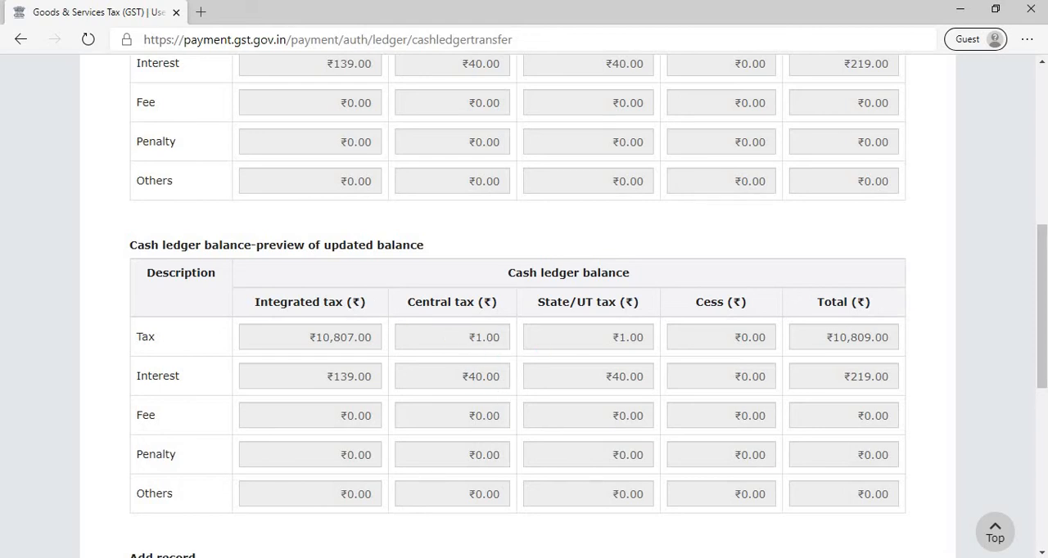
pyautogui.moveTo(1040, 277); pyautogui.dragTo(1018, 375)
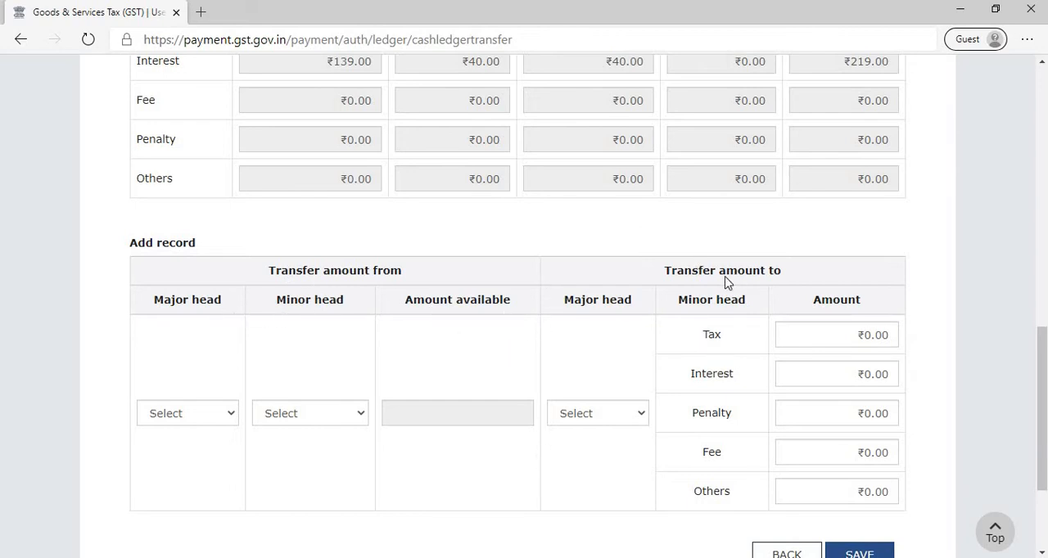
pyautogui.click(218, 422)
pyautogui.click(203, 448)
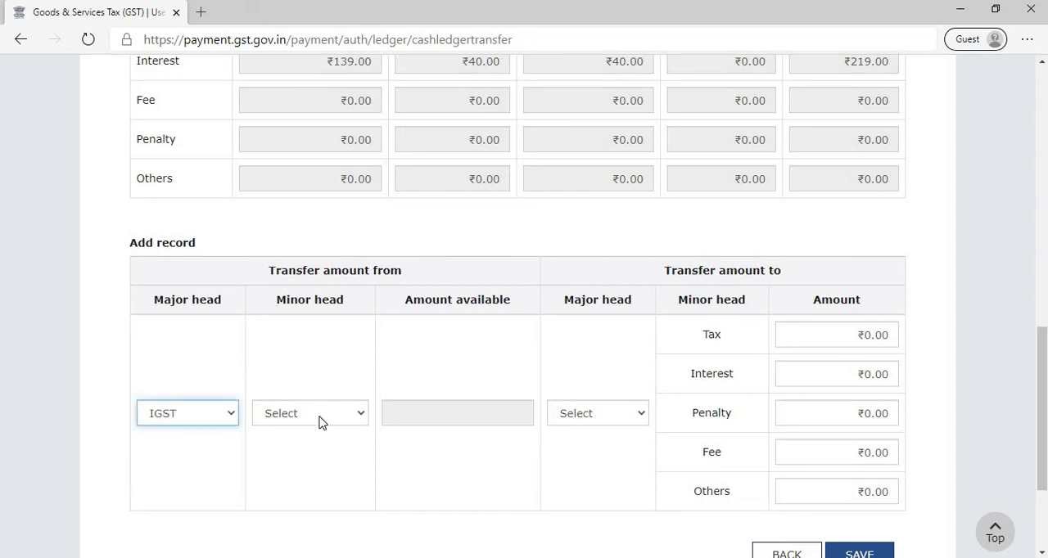
pyautogui.click(320, 421)
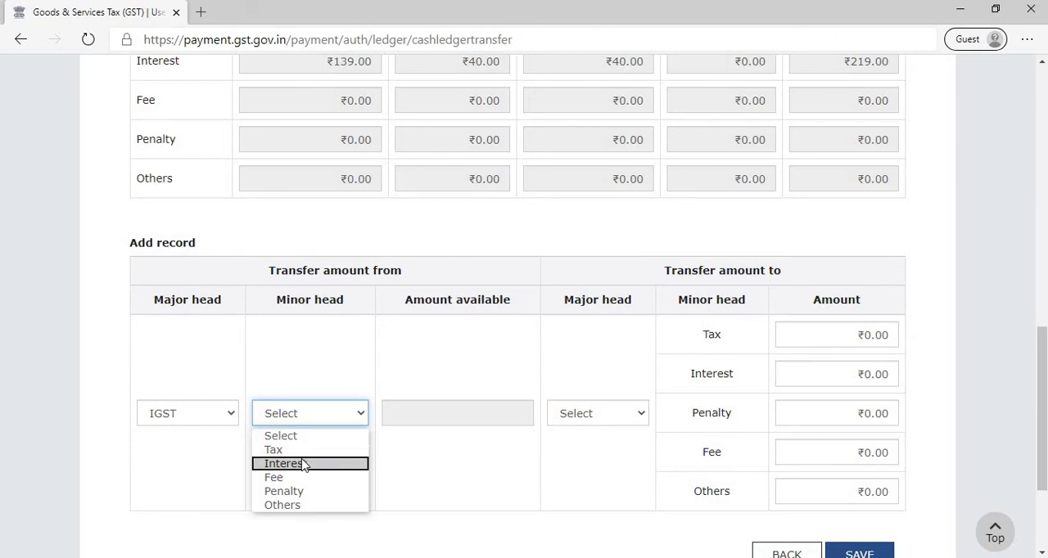
pyautogui.click(306, 451)
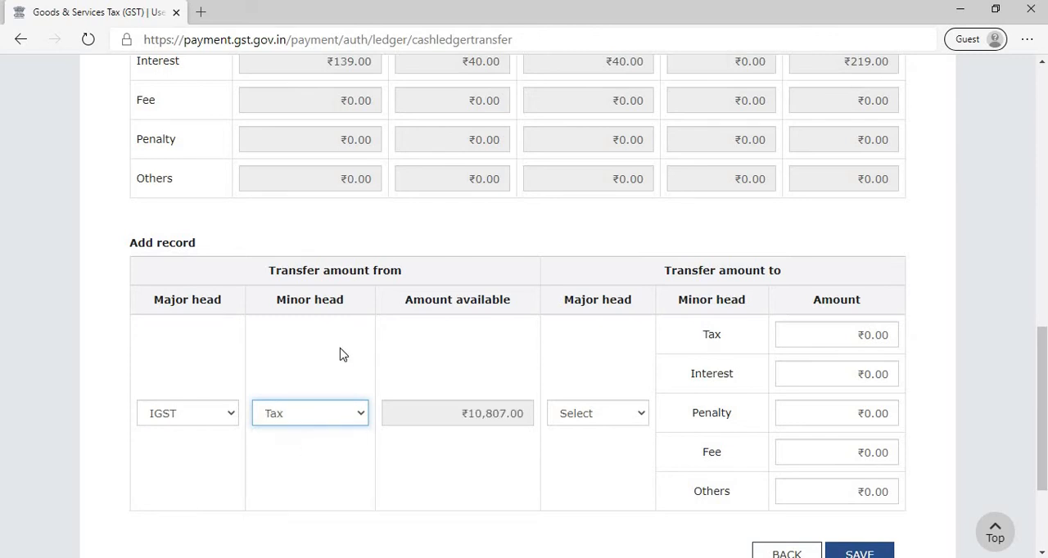
# - Set the transfer destination to major head CGST with an amount of ₹2,500 under Tax
pyautogui.click(606, 413)
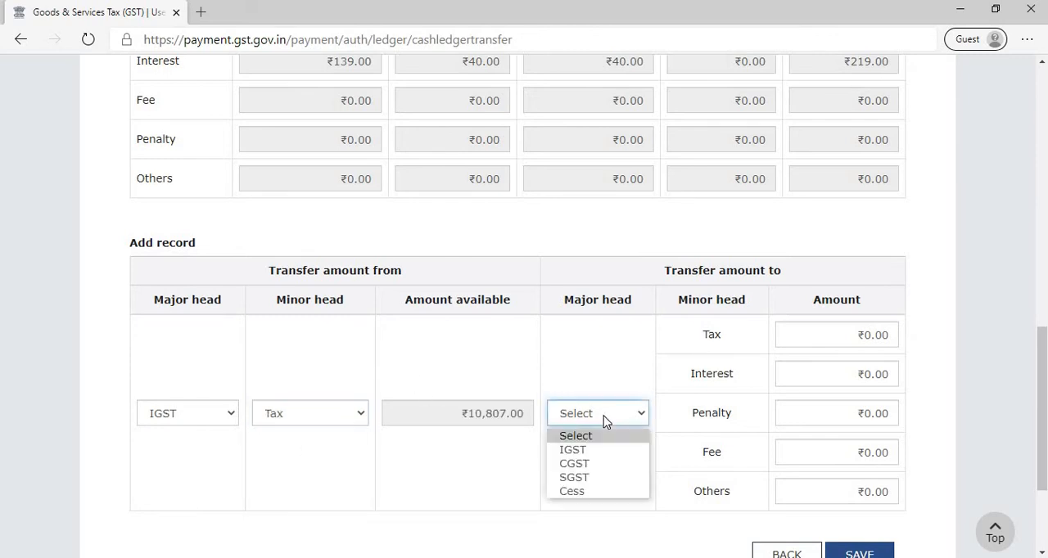
pyautogui.click(587, 465)
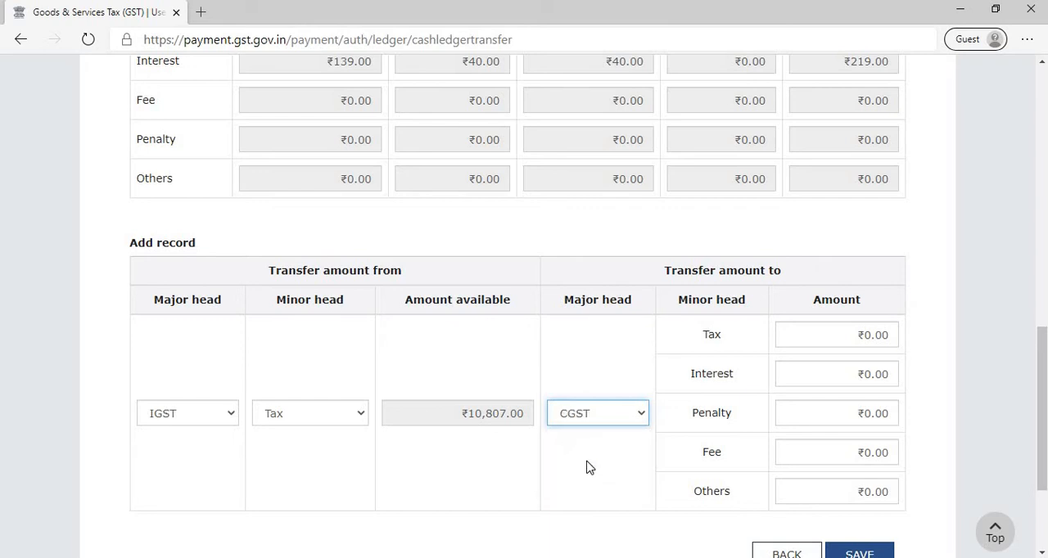
pyautogui.click(607, 416)
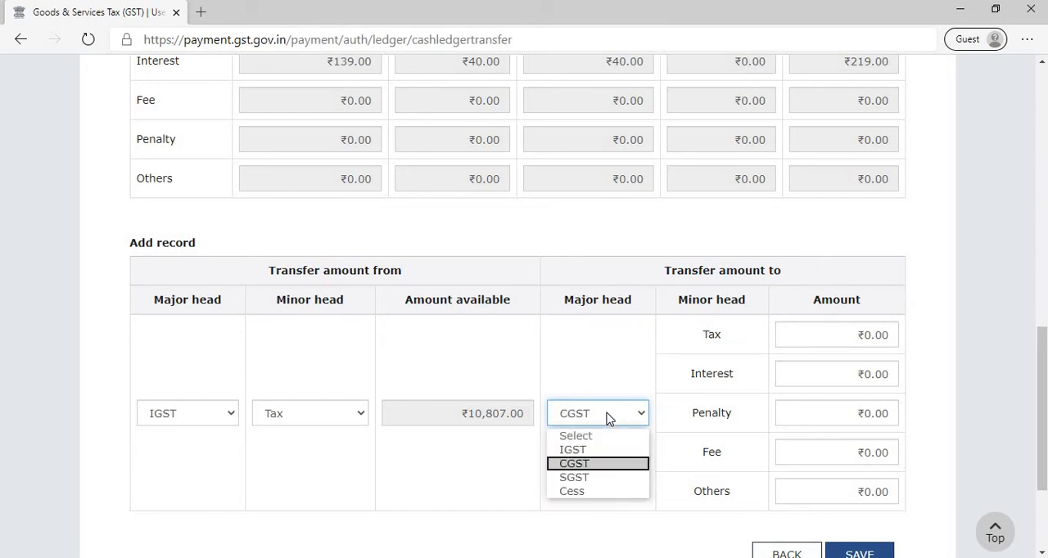
pyautogui.click(587, 467)
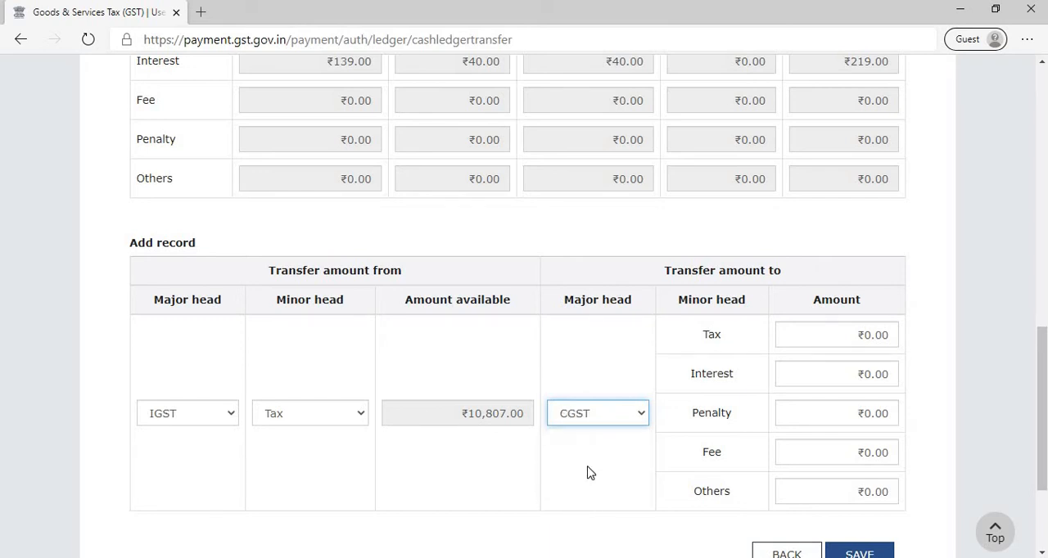
pyautogui.click(861, 331)
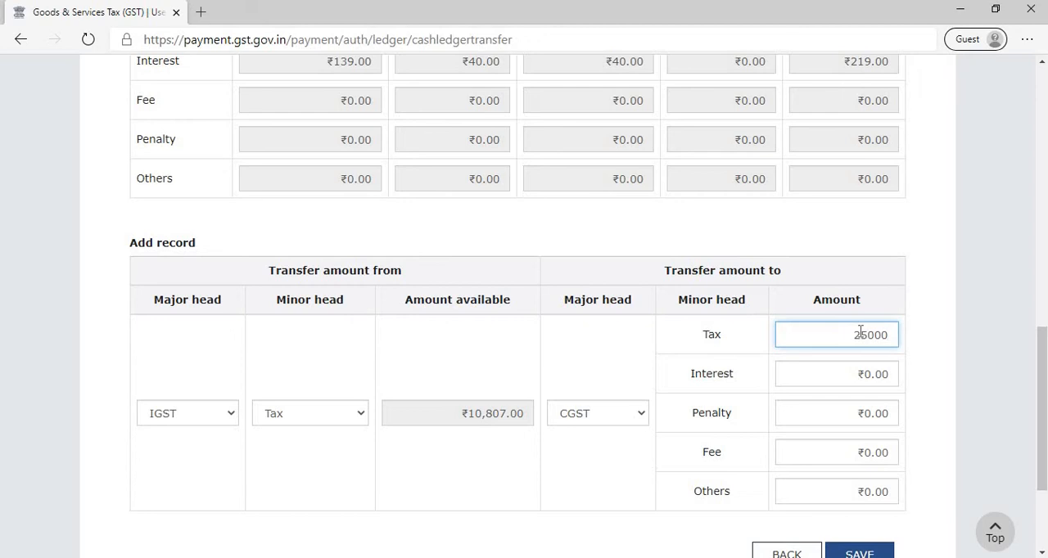
pyautogui.click(933, 348)
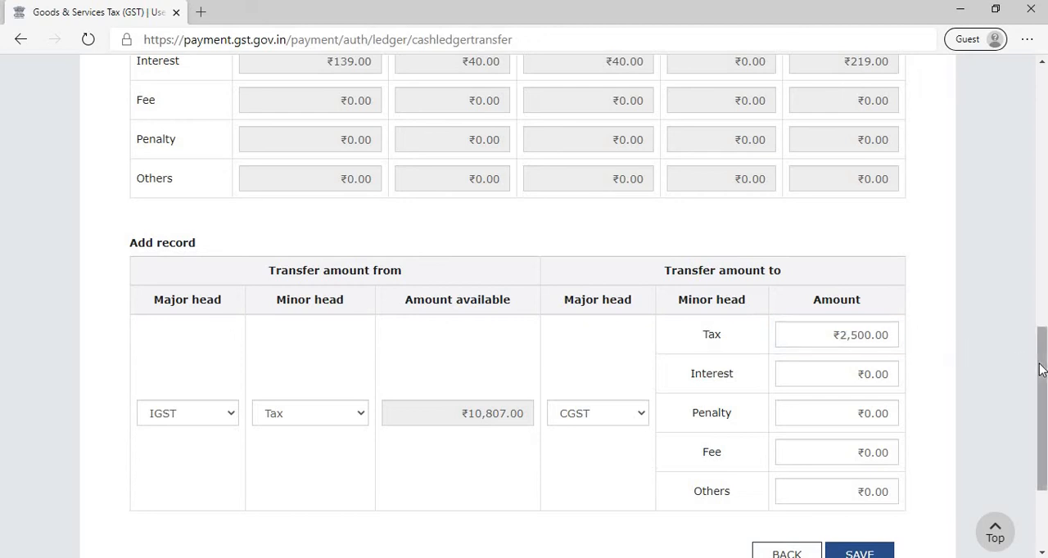
# - Save the IGST-to-CGST transfer record and confirm that the amount is intended to be transferred
pyautogui.scroll(-1, 1044, 378)
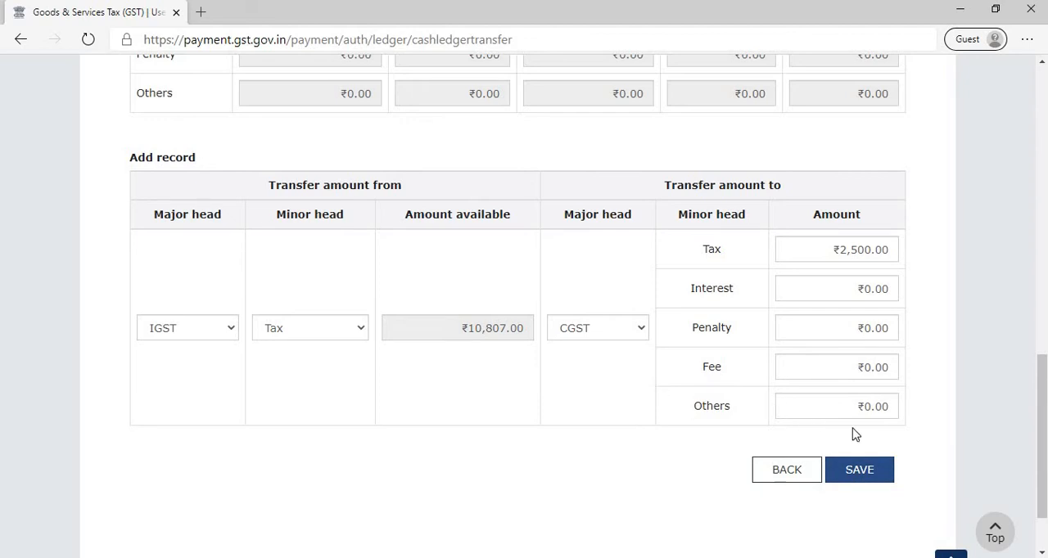
pyautogui.click(858, 478)
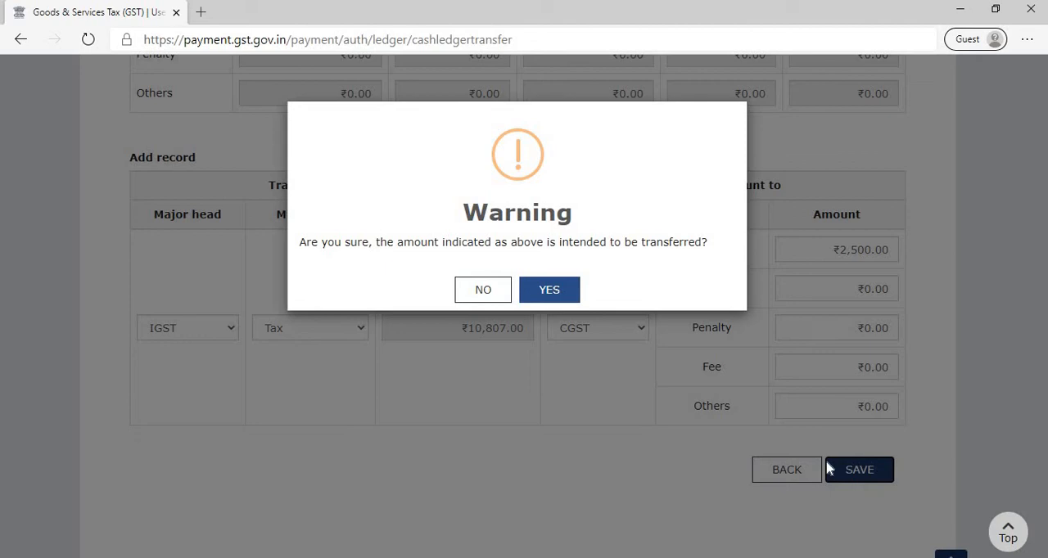
pyautogui.click(551, 297)
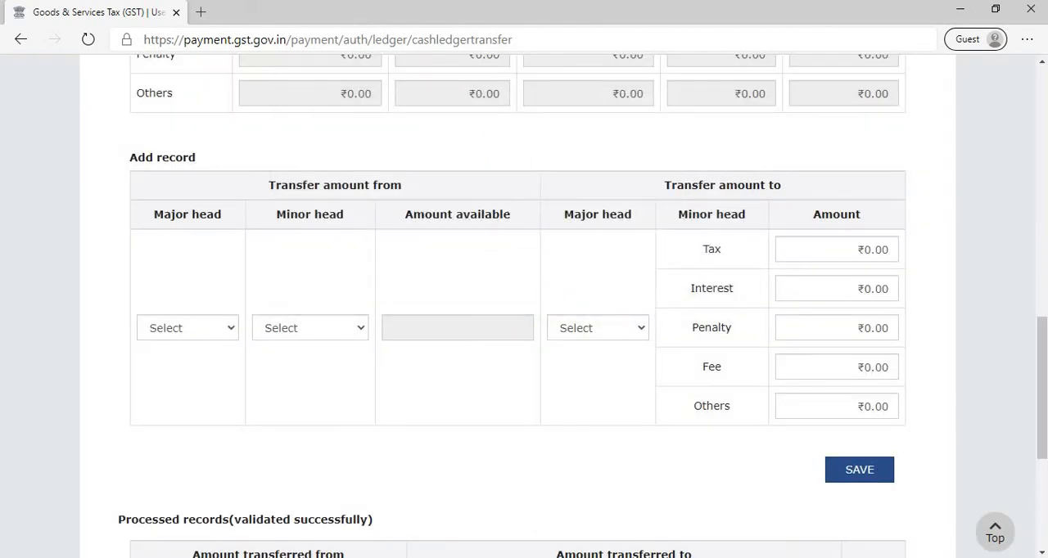
# - Start a second transfer record with IGST as the source major head and Tax as the source minor head
pyautogui.scroll(-2, 773, 409)
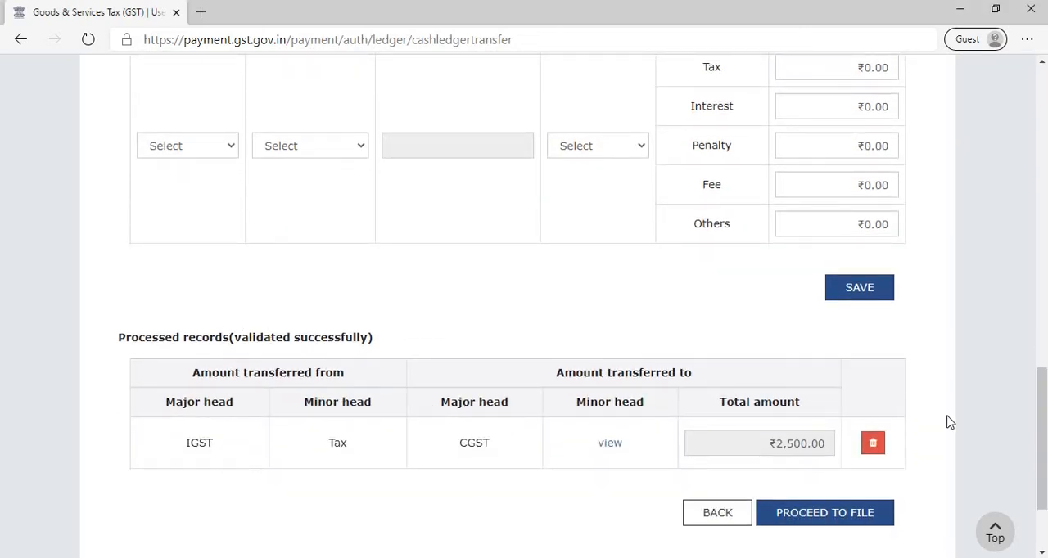
pyautogui.scroll(4, 524, 299)
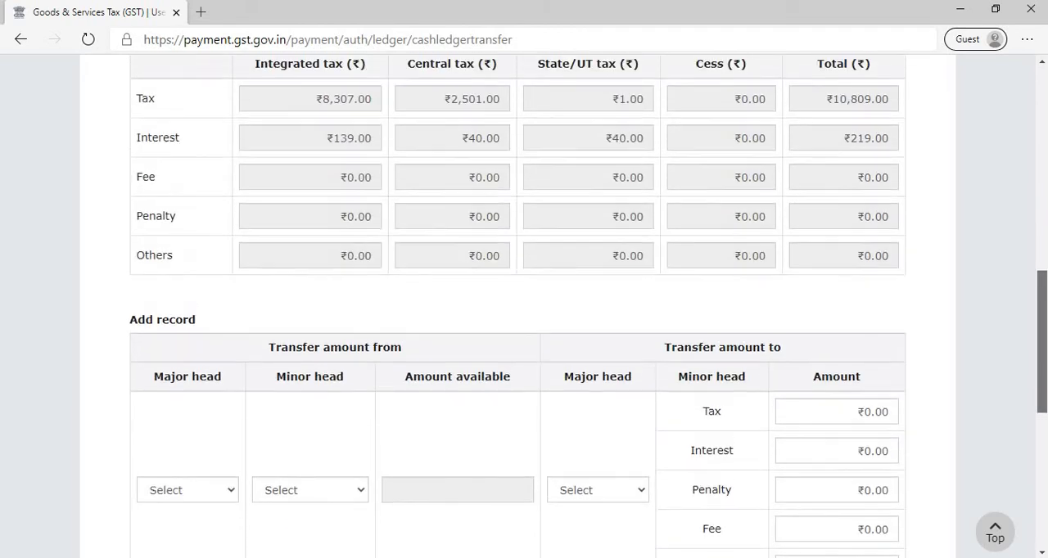
pyautogui.scroll(-2, 1031, 350)
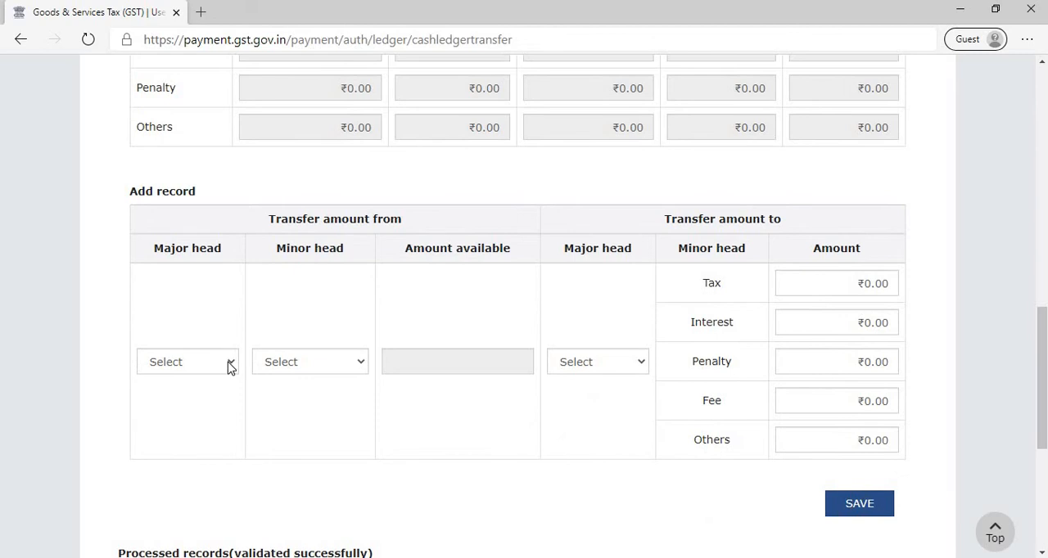
pyautogui.click(230, 368)
pyautogui.click(194, 398)
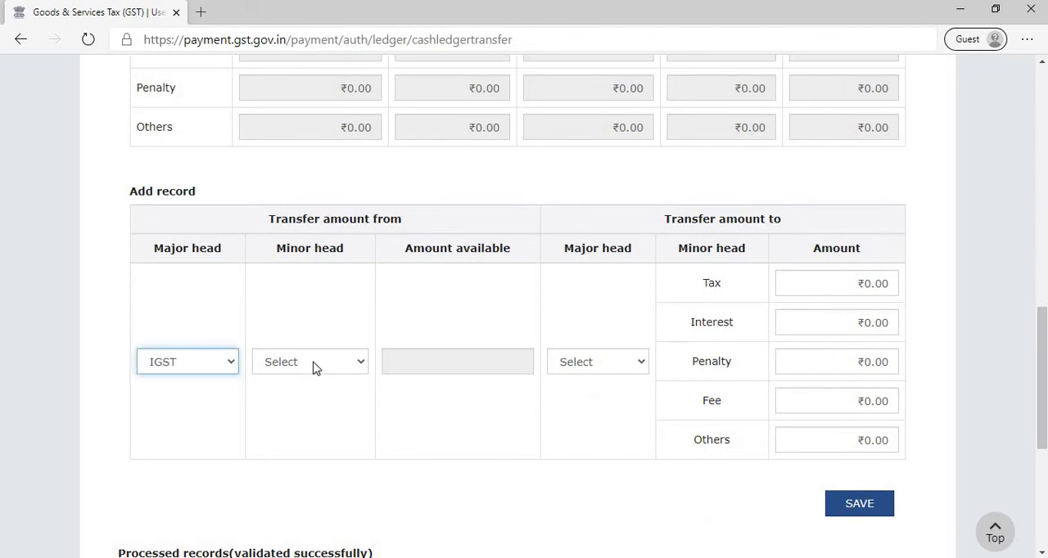
pyautogui.click(314, 367)
pyautogui.click(295, 399)
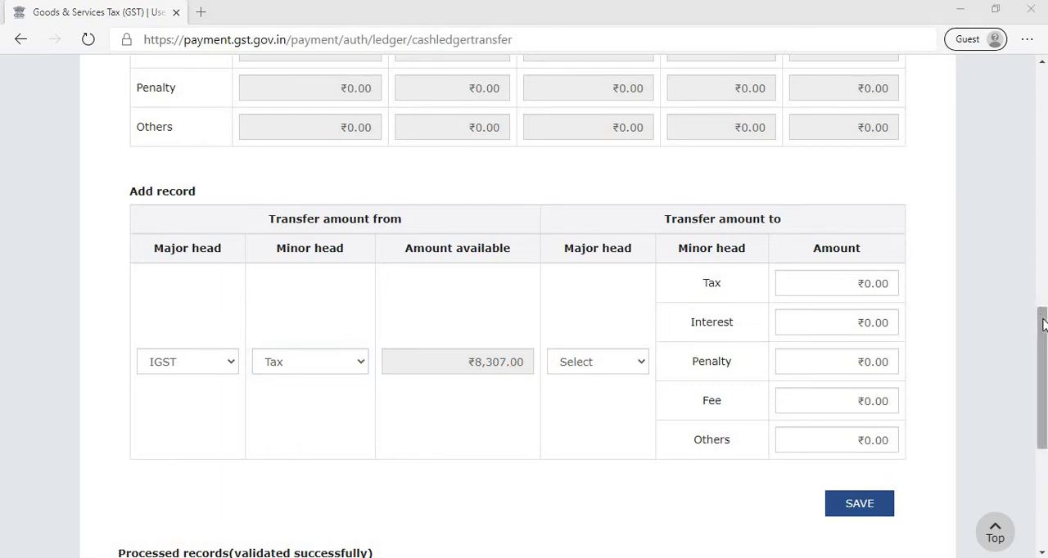
# - Set the second record's destination to major head SGST with an amount of ₹2,500 under Tax
pyautogui.moveTo(1042, 315); pyautogui.dragTo(1042, 128)
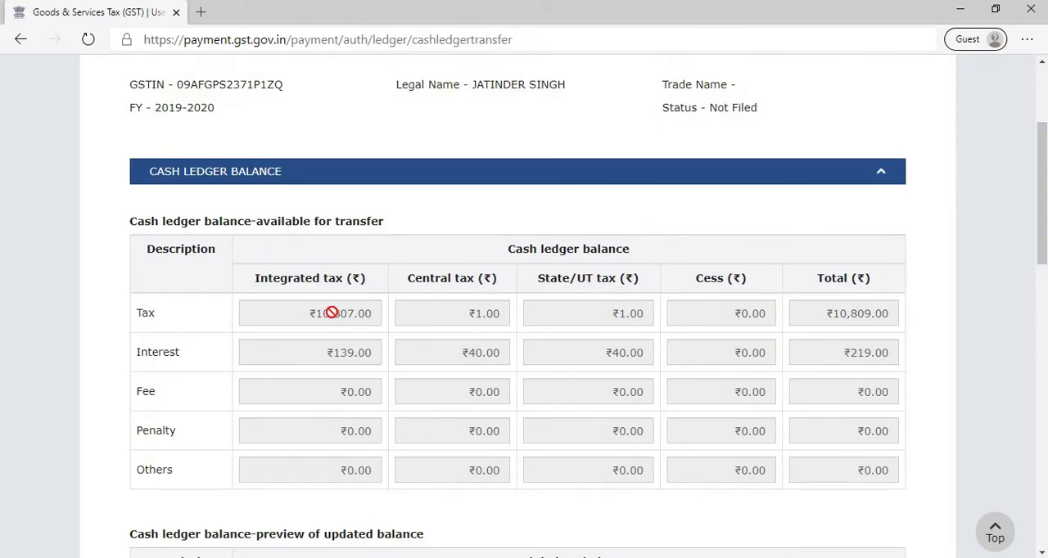
pyautogui.moveTo(1043, 245); pyautogui.dragTo(1046, 382)
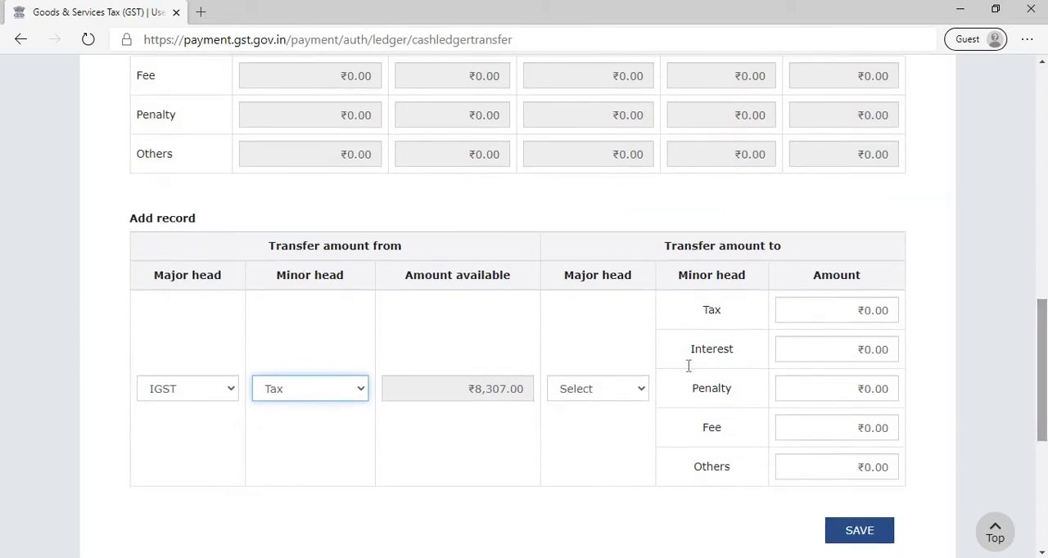
pyautogui.click(585, 398)
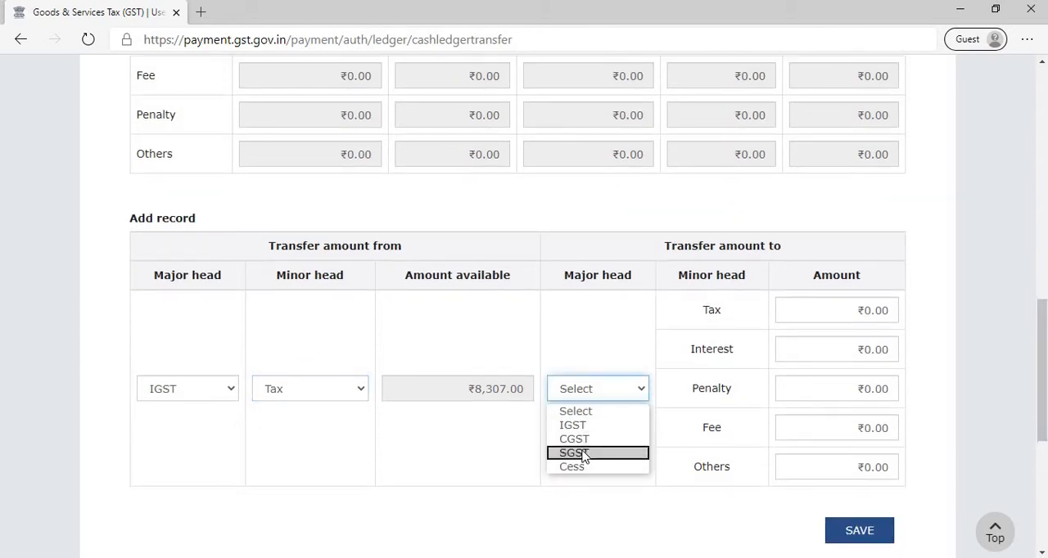
pyautogui.click(583, 454)
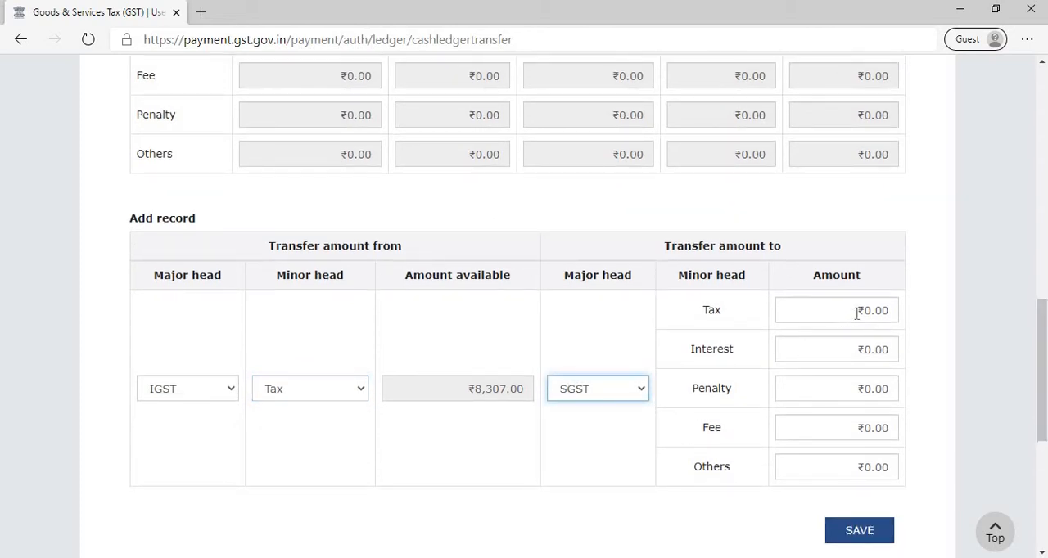
pyautogui.click(857, 314)
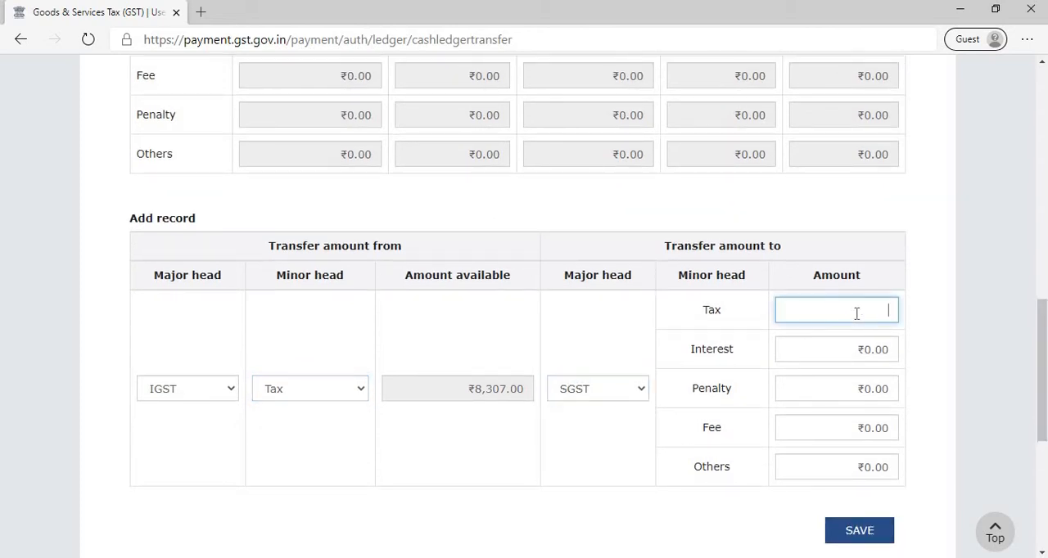
pyautogui.write('2500')
pyautogui.click(927, 329)
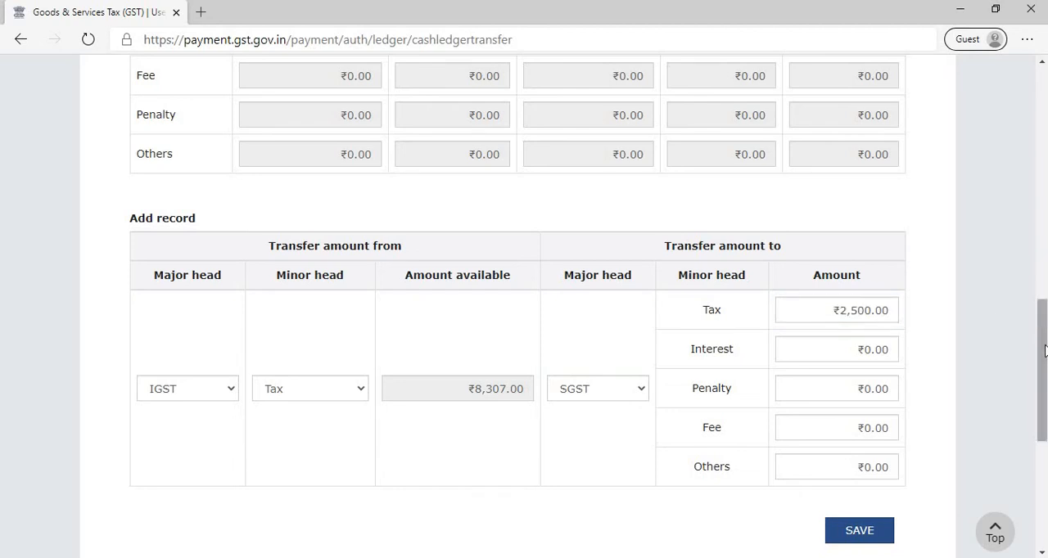
# - Save the IGST-to-SGST transfer record and confirm the intended transfer
pyautogui.moveTo(1043, 346); pyautogui.dragTo(1042, 400)
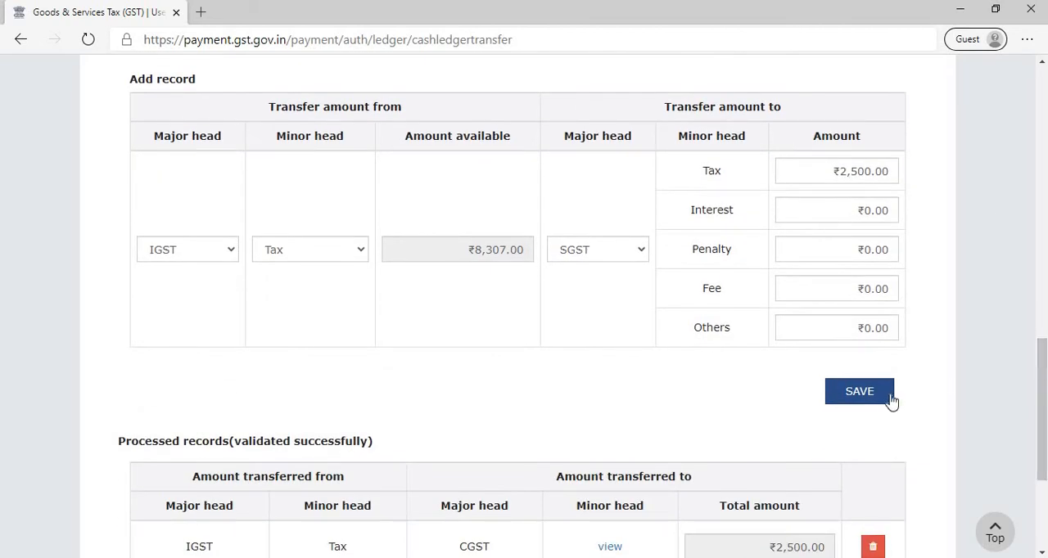
pyautogui.click(892, 398)
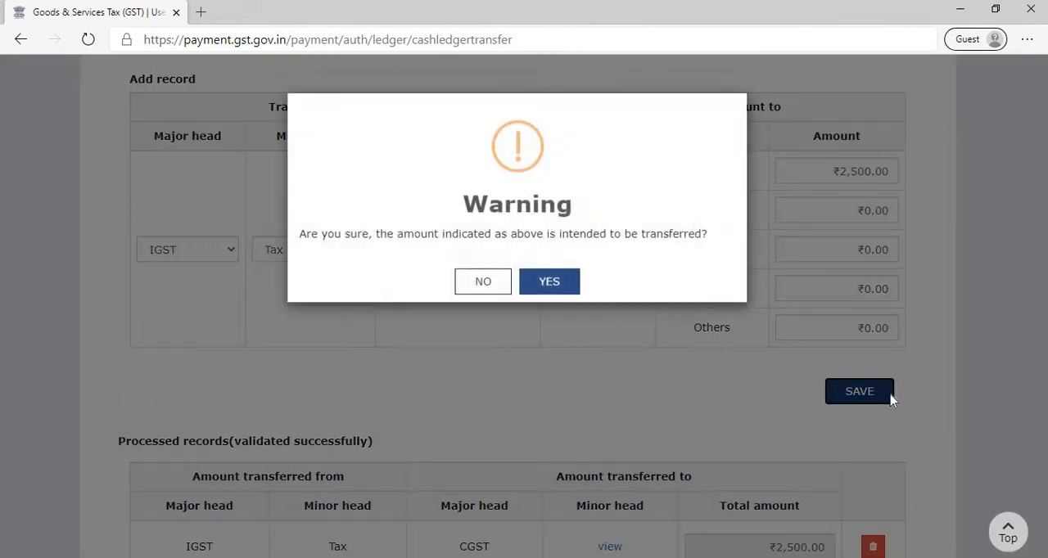
pyautogui.click(567, 299)
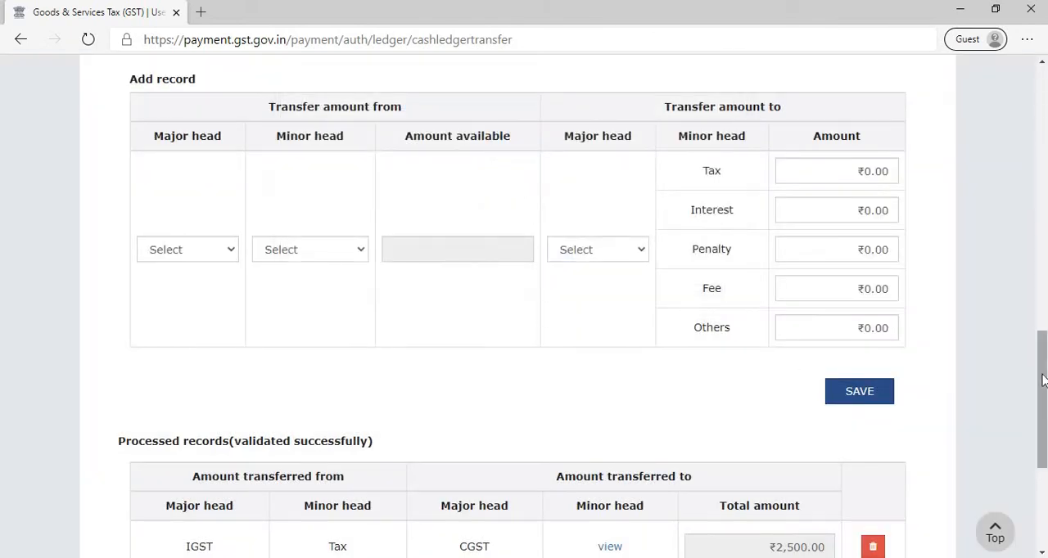
# - Review the processed transfer records and compare the available cash ledger balance with the preview of the updated balance
pyautogui.scroll(-1, 1042, 421)
pyautogui.scroll(-2, 1043, 422)
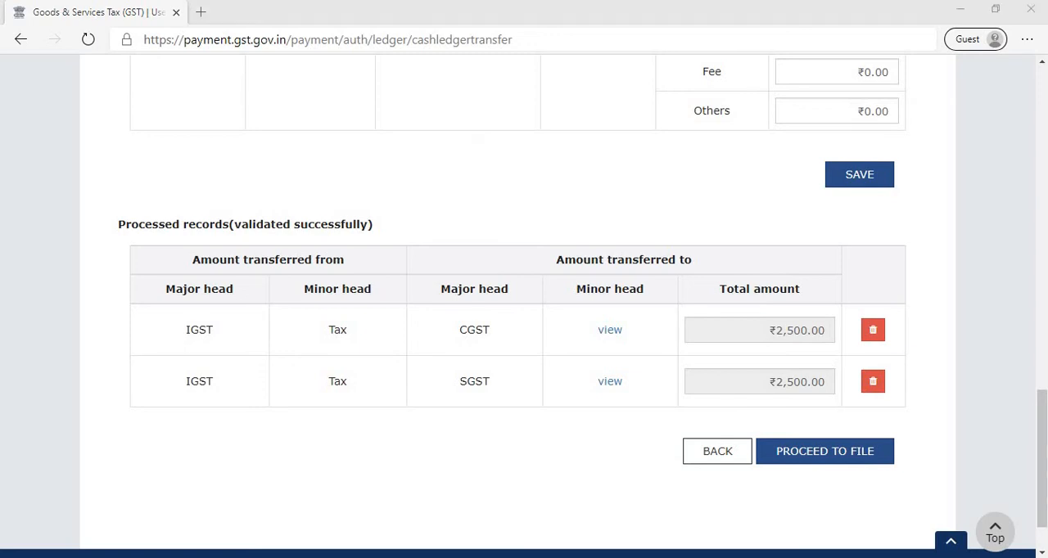
pyautogui.moveTo(1045, 428); pyautogui.dragTo(1044, 247)
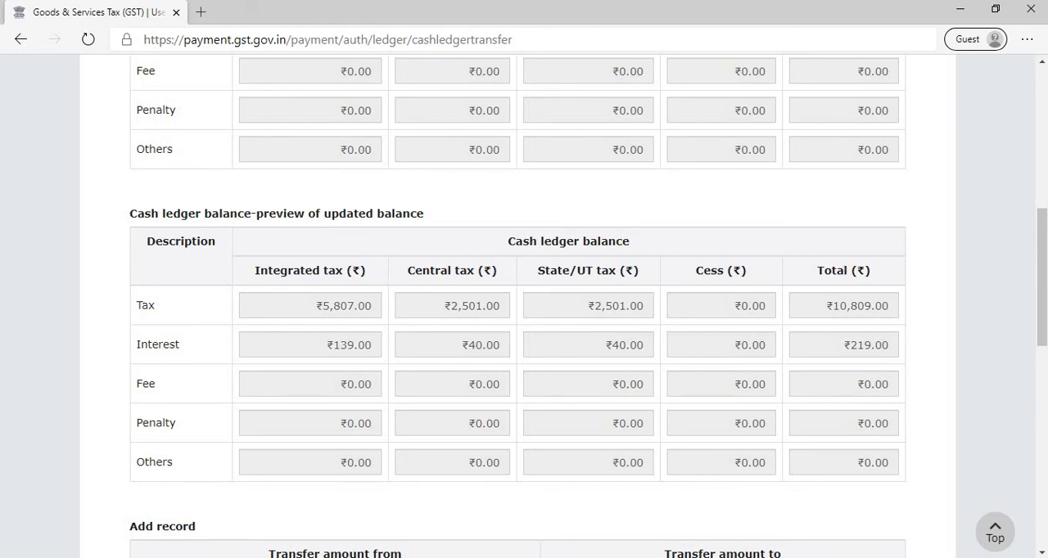
pyautogui.moveTo(1044, 276); pyautogui.dragTo(1044, 253)
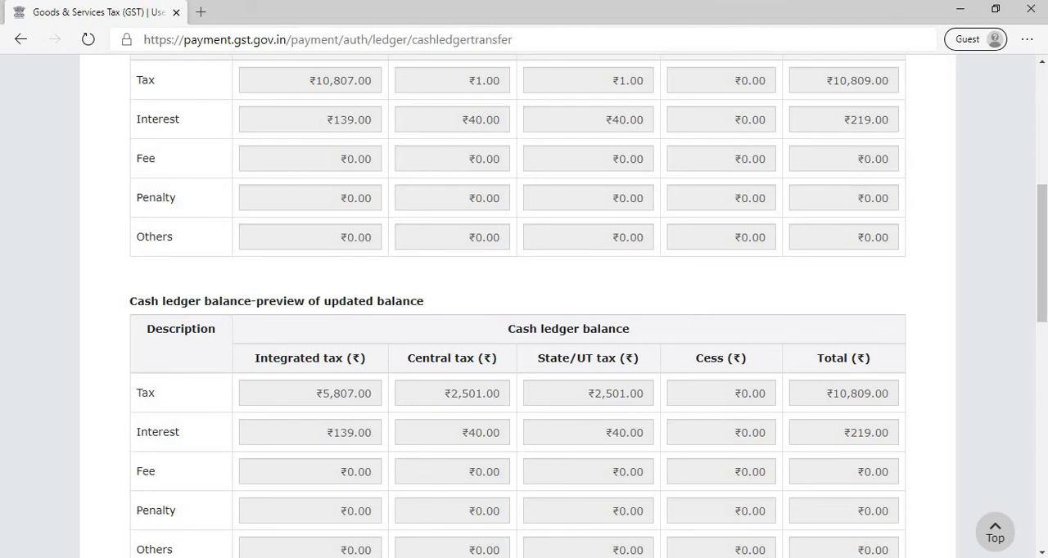
# - Proceed to file the processed transfer records and complete the verification by accepting the declaration and selecting the authorised signatory
pyautogui.moveTo(1038, 255); pyautogui.dragTo(1023, 429)
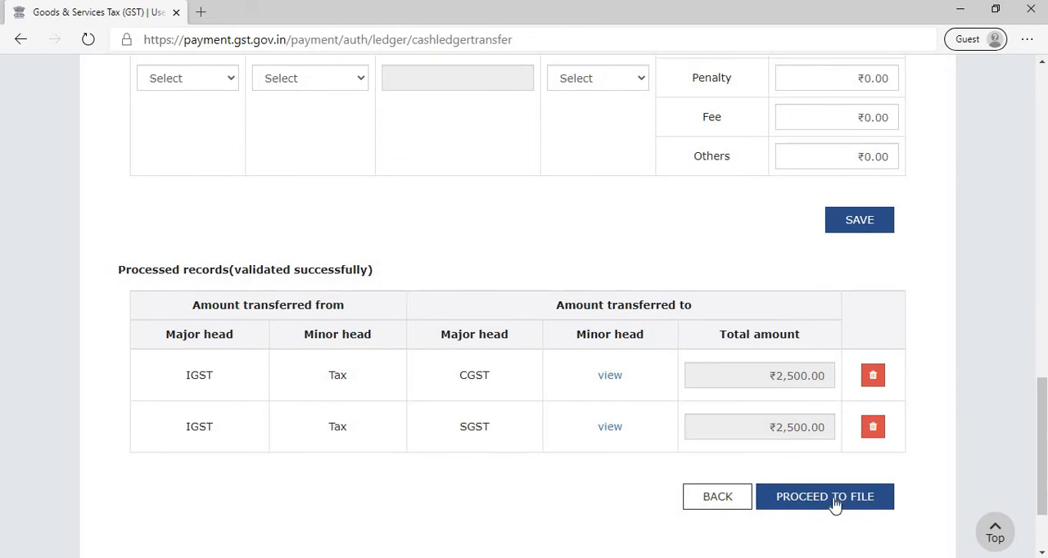
pyautogui.click(827, 504)
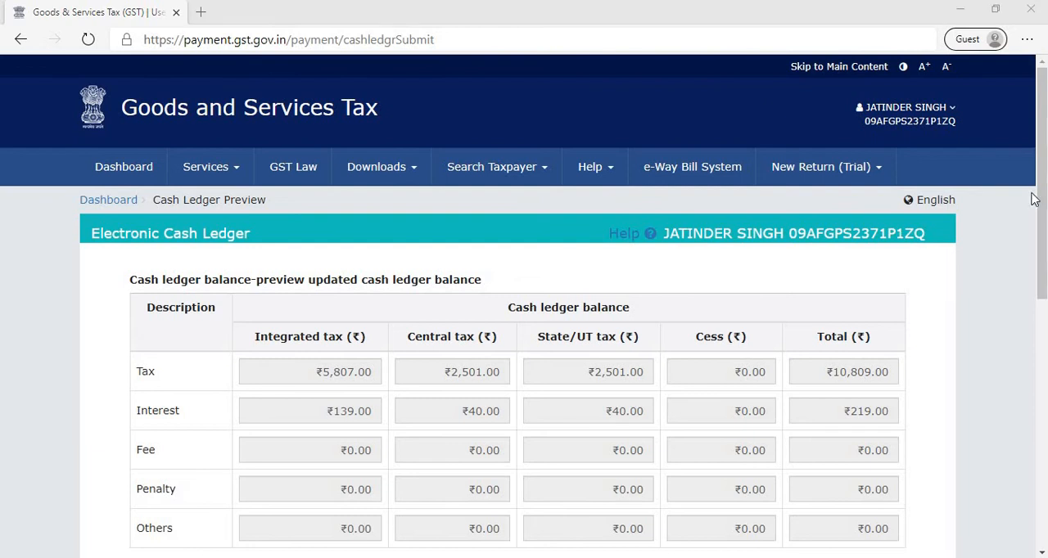
pyautogui.moveTo(1042, 237); pyautogui.dragTo(1044, 376)
pyautogui.scroll(-1, 1043, 401)
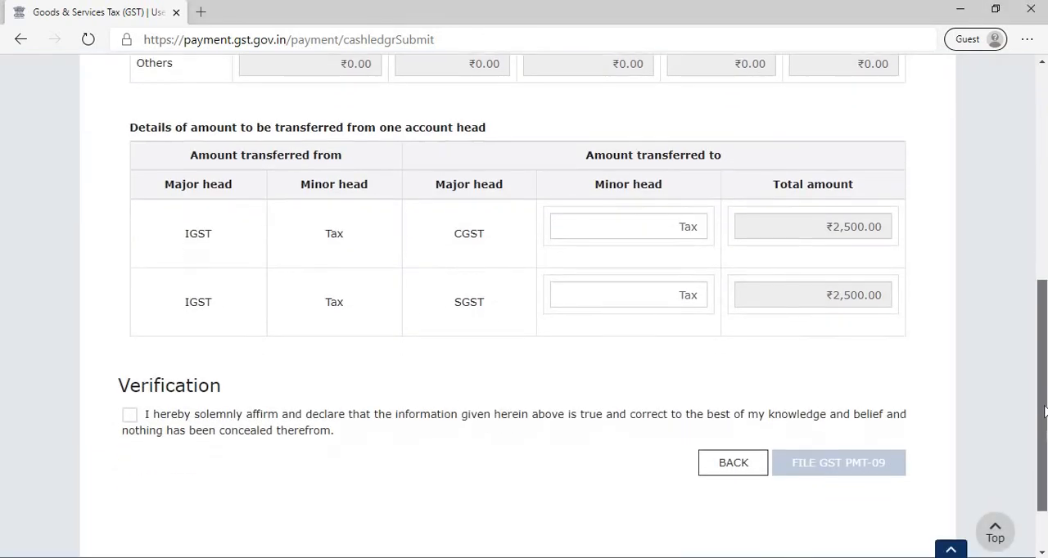
pyautogui.click(129, 415)
pyautogui.click(163, 486)
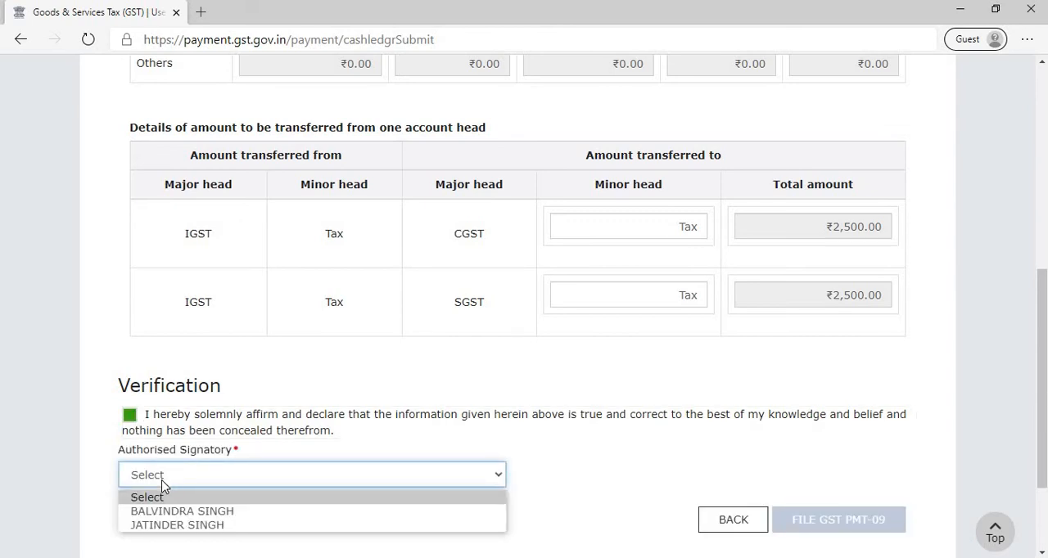
pyautogui.click(161, 525)
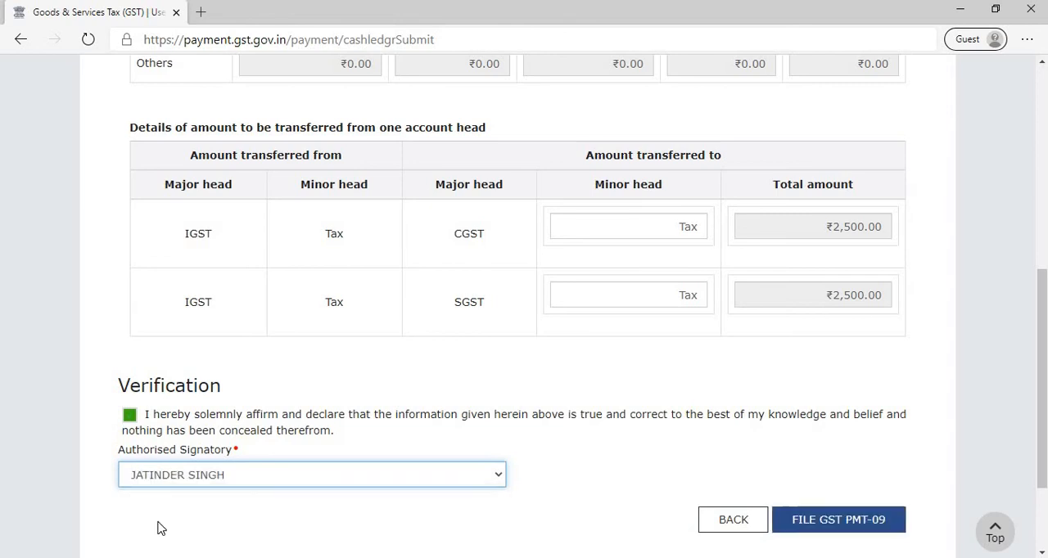
# - File GST PMT-09 for the intended transfer, choosing EVC as the signing method and confirming the filing
pyautogui.click(839, 520)
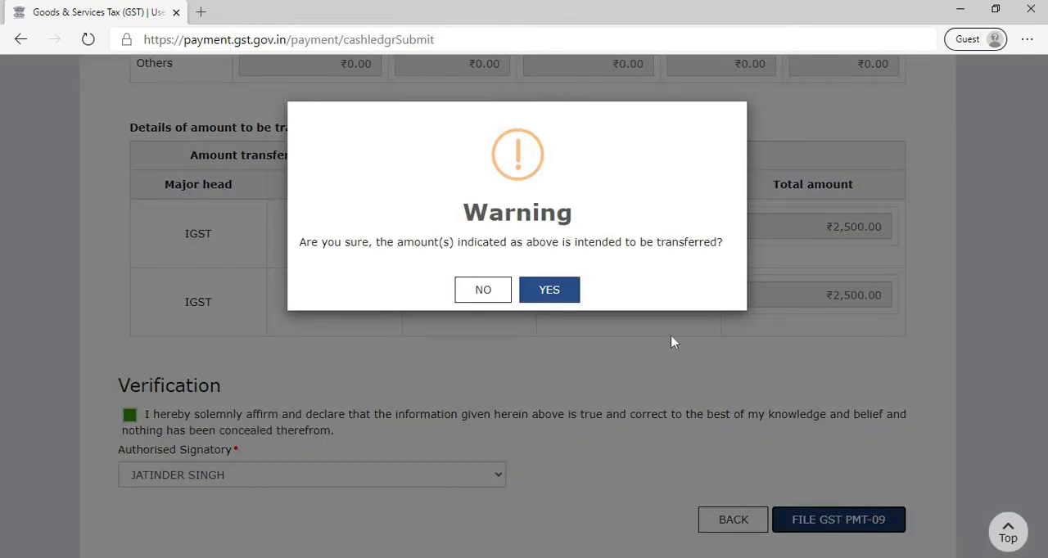
pyautogui.click(570, 299)
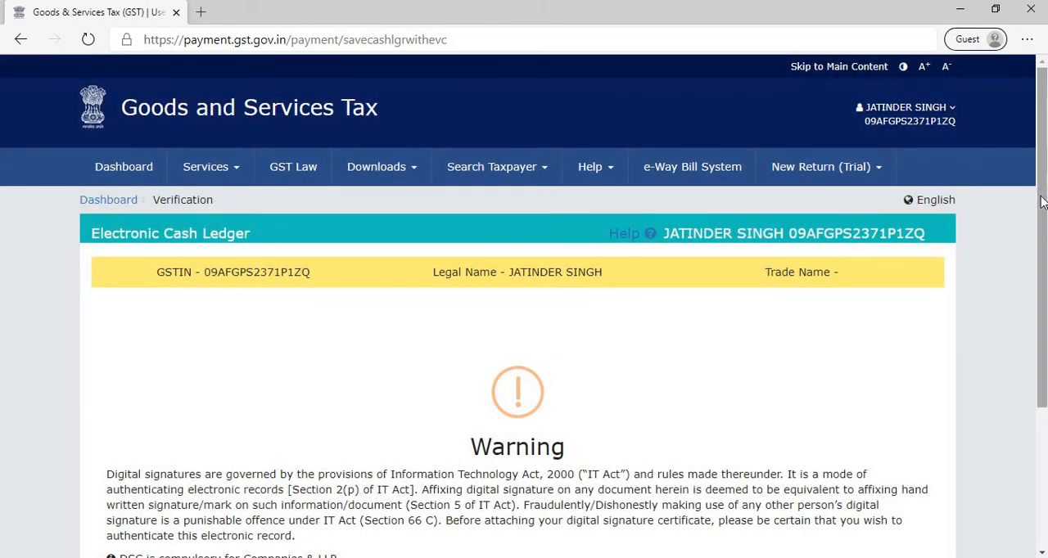
pyautogui.scroll(-3, 1042, 201)
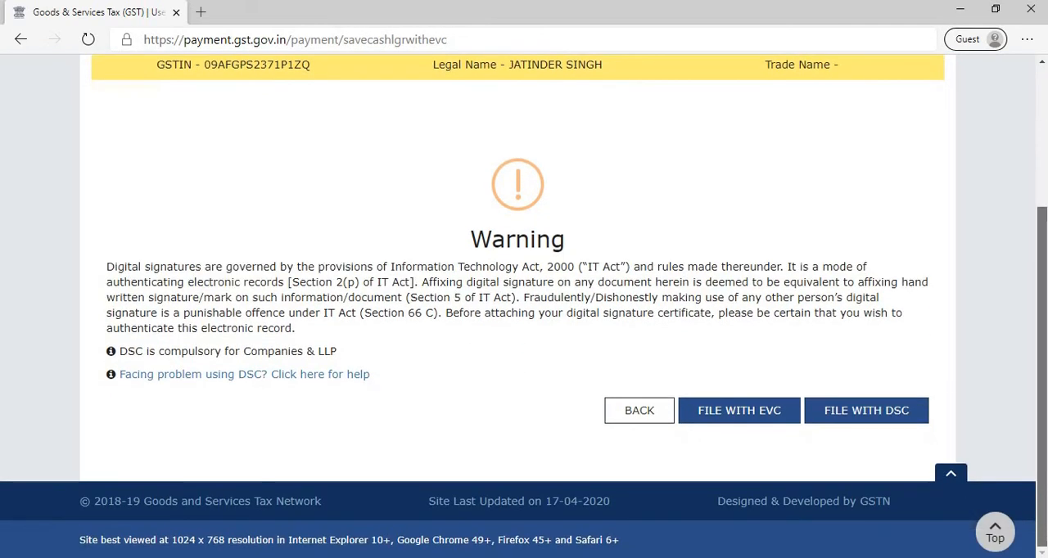
pyautogui.click(753, 411)
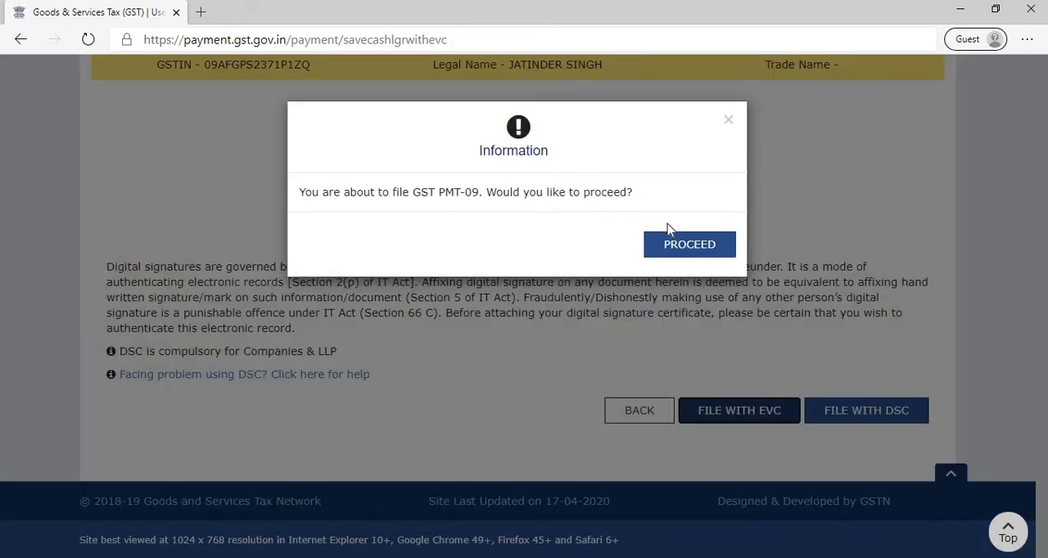
pyautogui.click(683, 250)
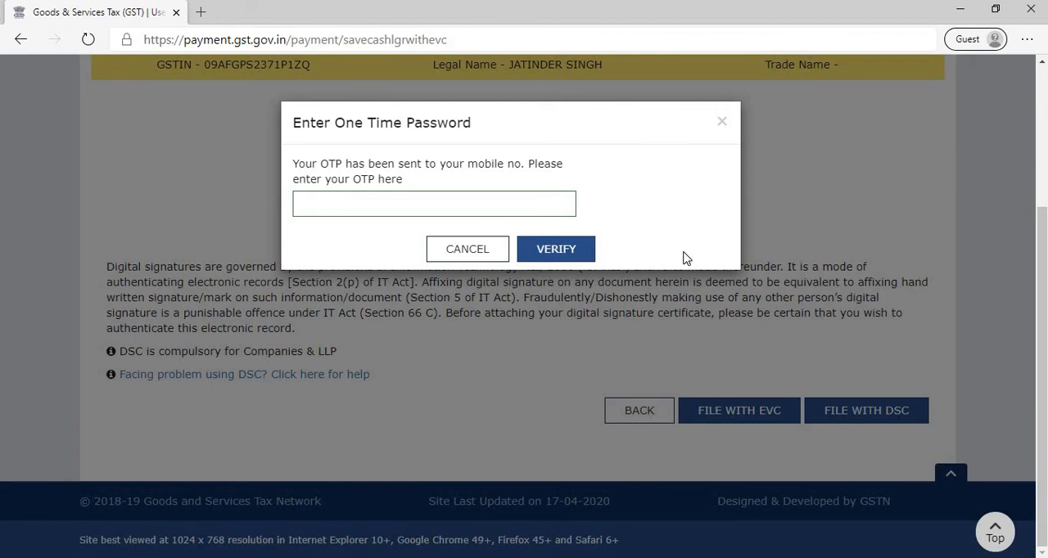
# - Enter the one-time password, verify it to complete the GST PMT-09 filing, and dismiss the filing notice
pyautogui.click(98, 12)
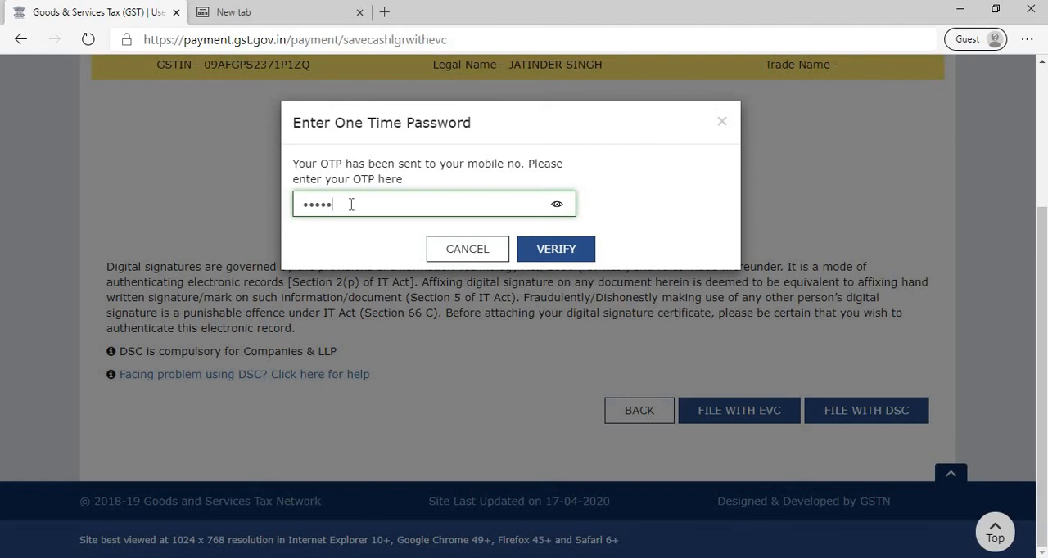
pyautogui.click(556, 254)
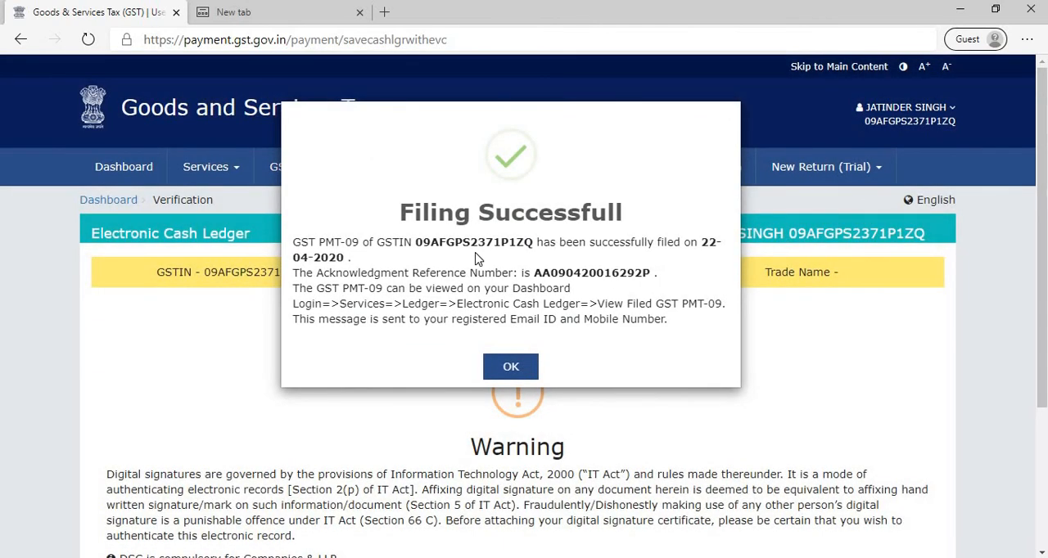
pyautogui.click(511, 366)
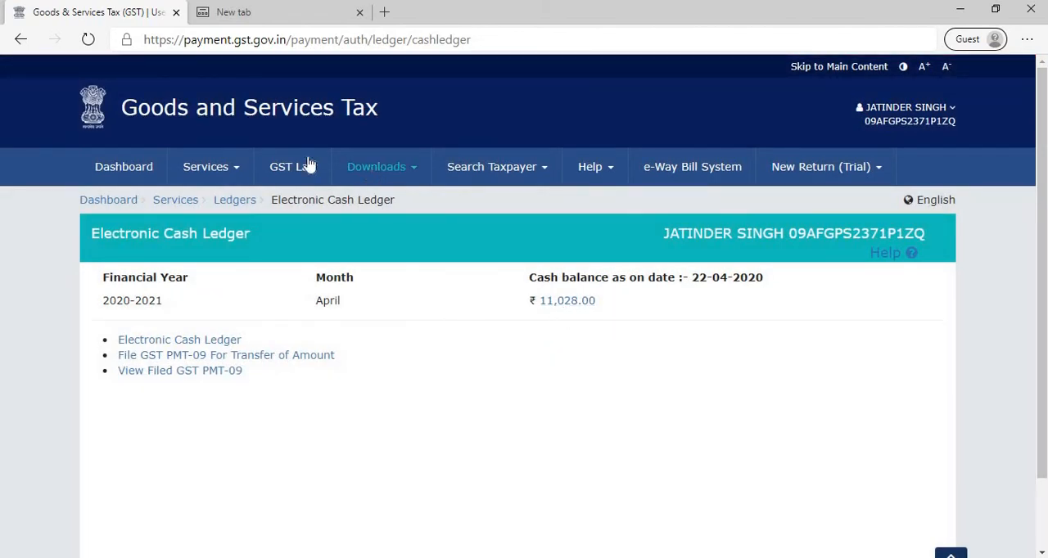
# - Check the ledger balance on the dashboard and open the filed GST PMT-09 search for the Electronic Cash Ledger
pyautogui.click(131, 166)
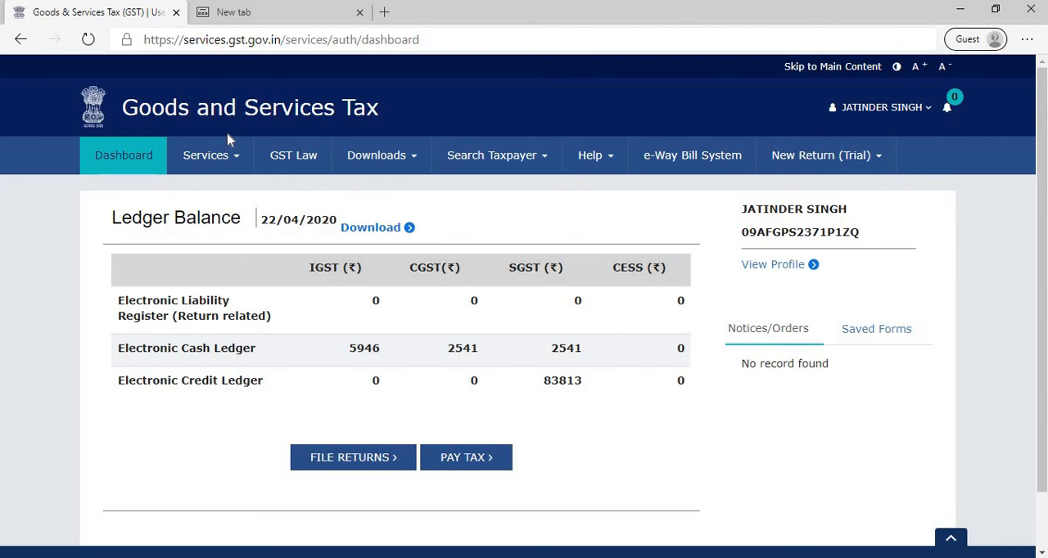
pyautogui.click(228, 161)
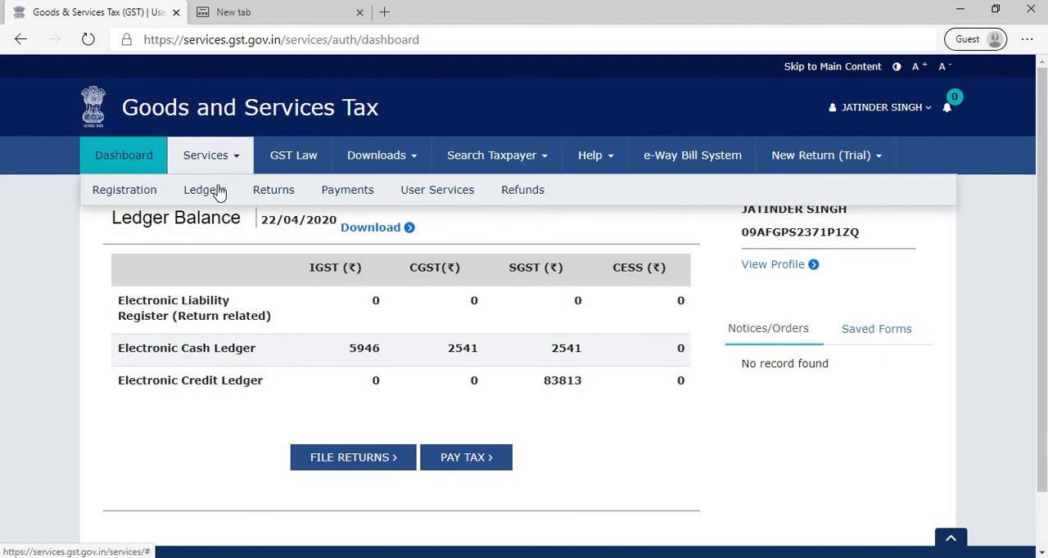
pyautogui.click(206, 193)
pyautogui.click(201, 222)
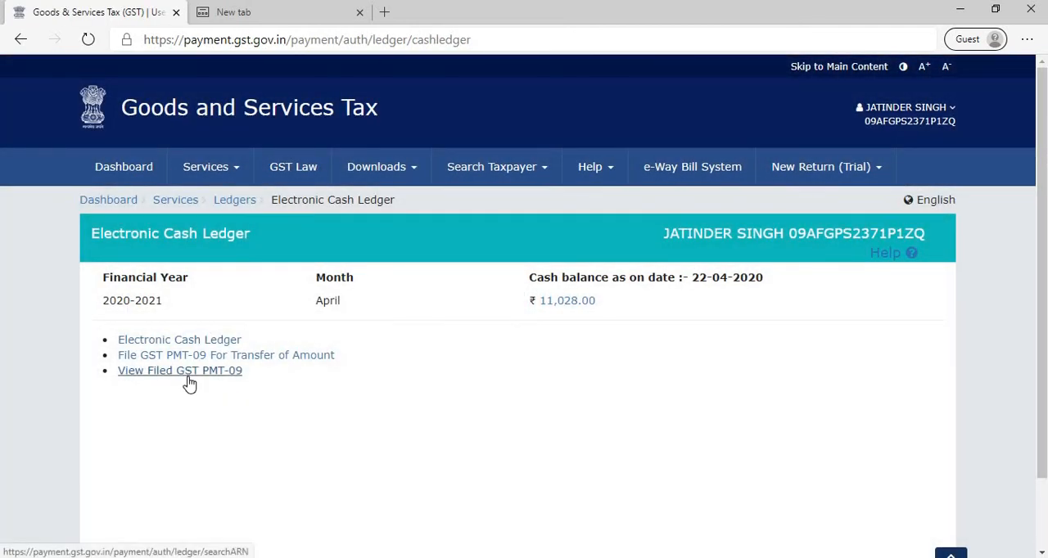
pyautogui.click(187, 377)
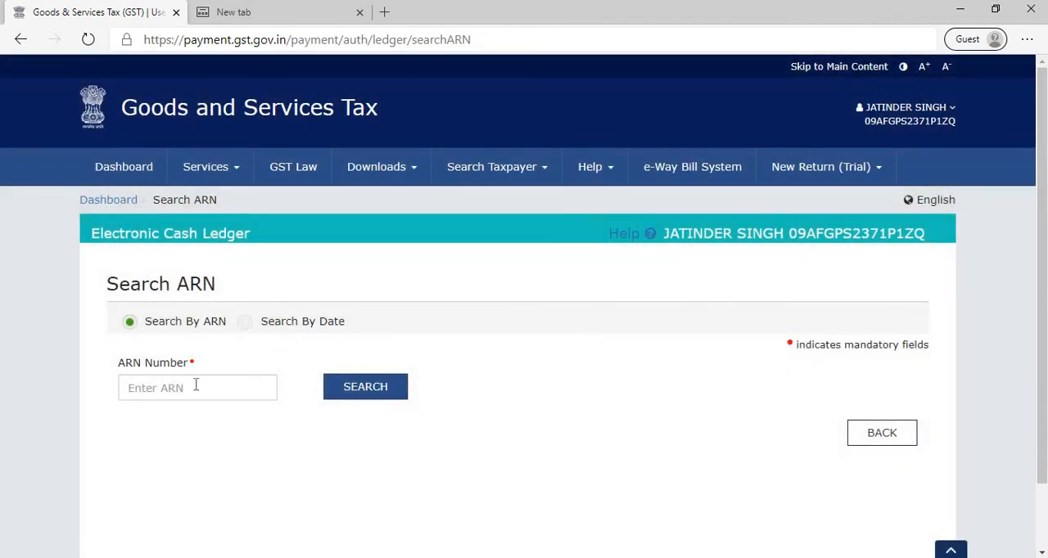
# - Search the filed GST PMT-09 records by date, from 22/04/2020 to 22/04/2020
pyautogui.click(247, 323)
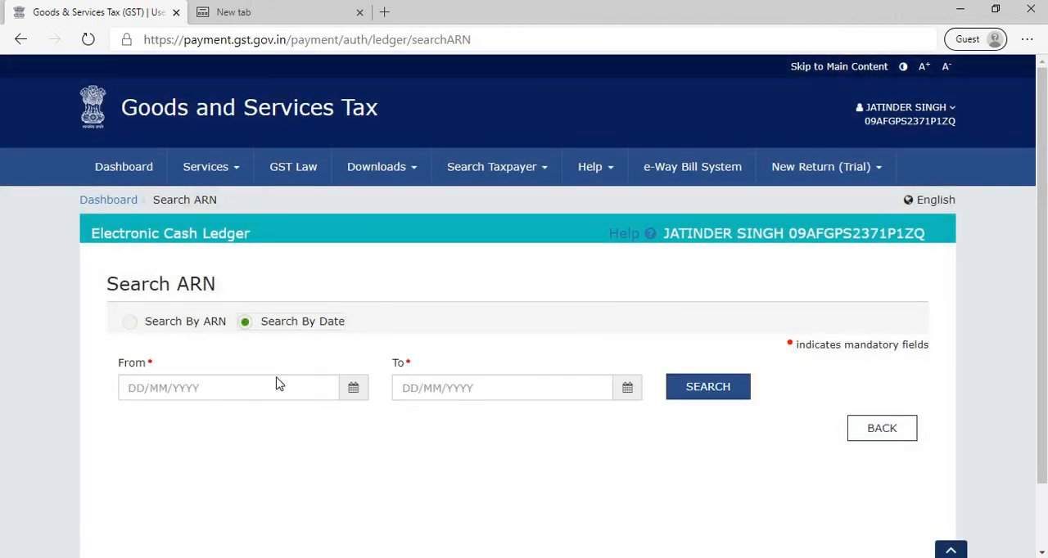
pyautogui.click(352, 393)
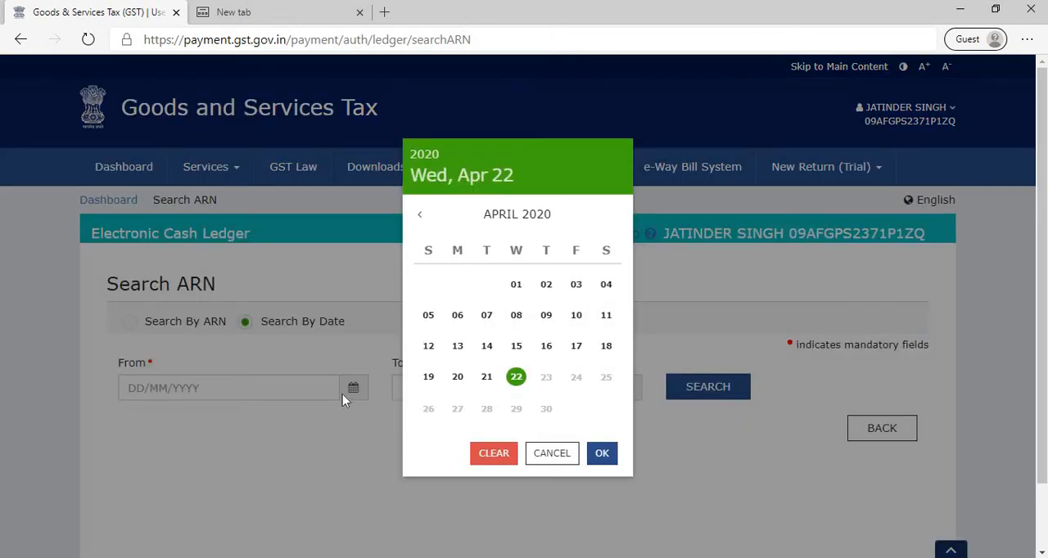
pyautogui.click(516, 378)
pyautogui.click(622, 396)
pyautogui.click(516, 376)
pyautogui.click(730, 386)
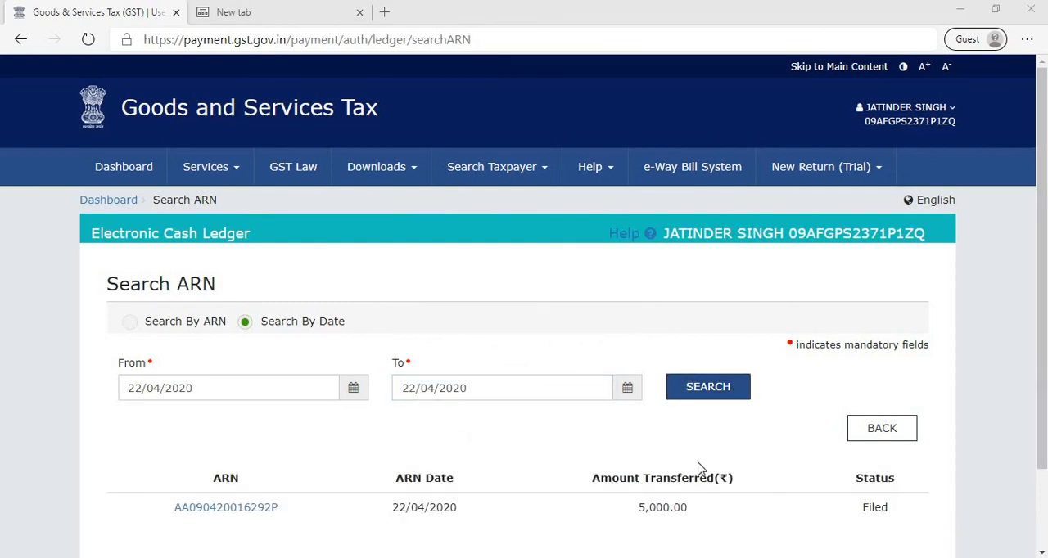
# - Open the filed transfer record from the search results and download GST PMT-09 as a PDF
pyautogui.click(228, 513)
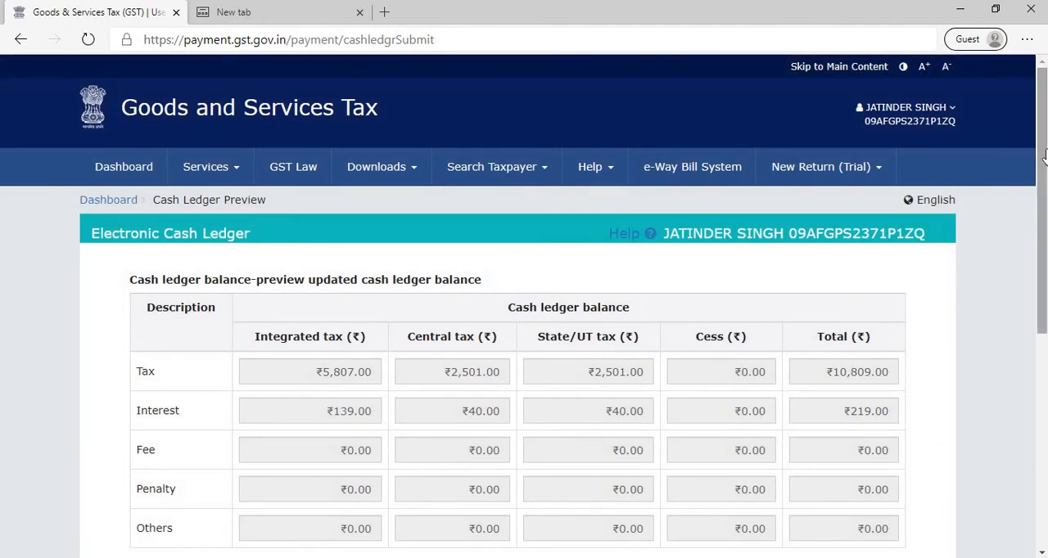
pyautogui.scroll(-5, 524, 327)
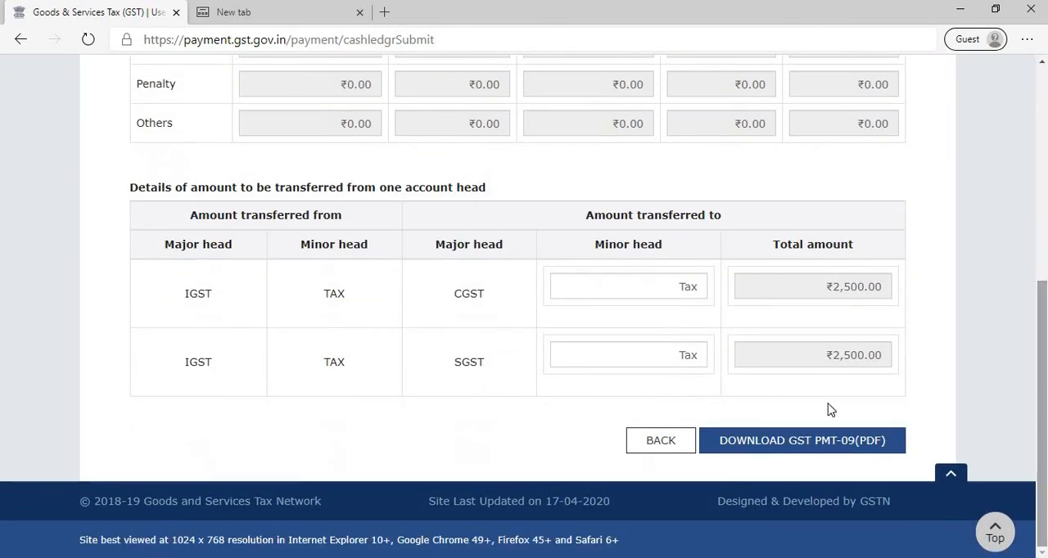
pyautogui.click(784, 442)
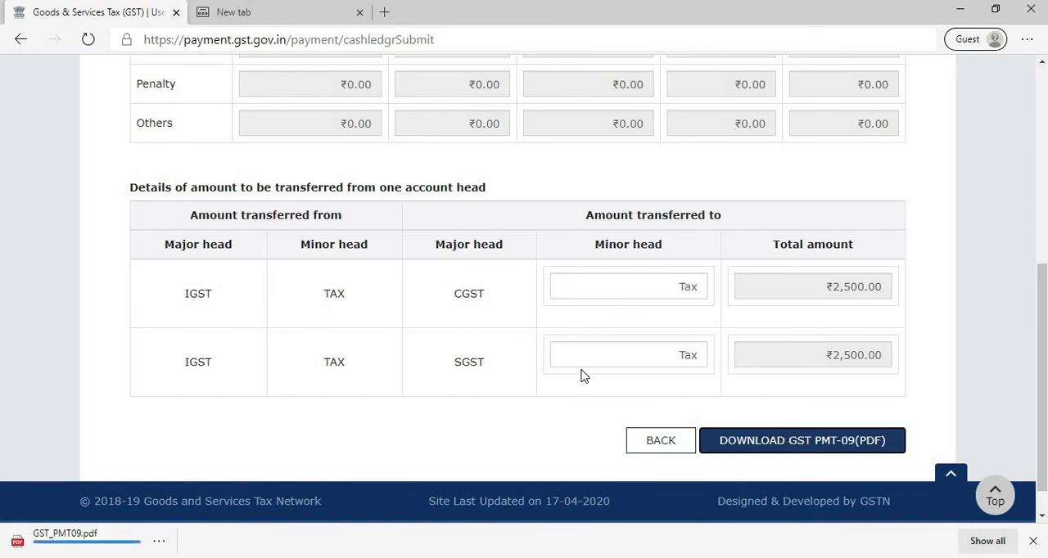
# - Return to the dashboard's ledger balance and switch to the PowerPoint slide show
pyautogui.scroll(5, 1044, 155)
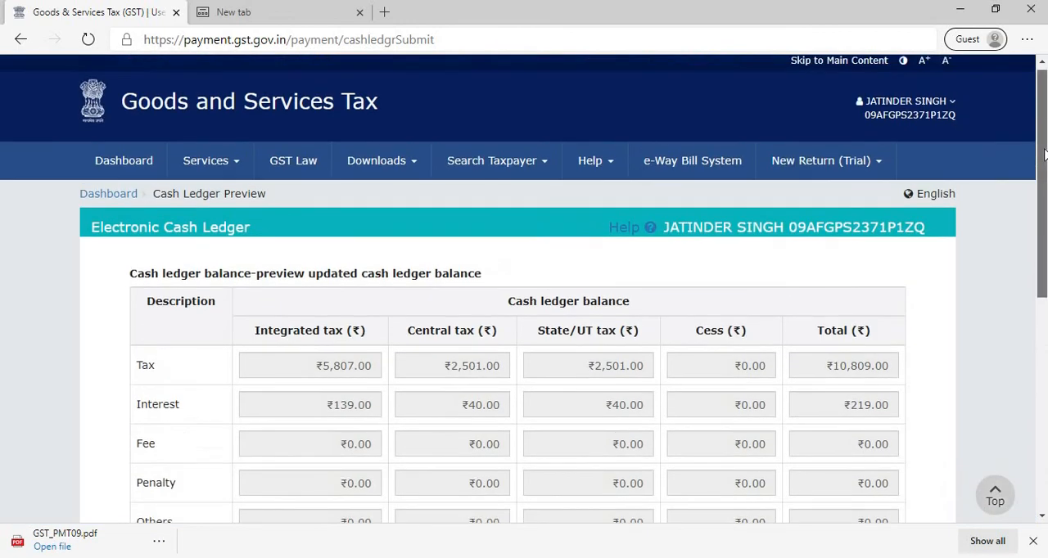
pyautogui.click(142, 164)
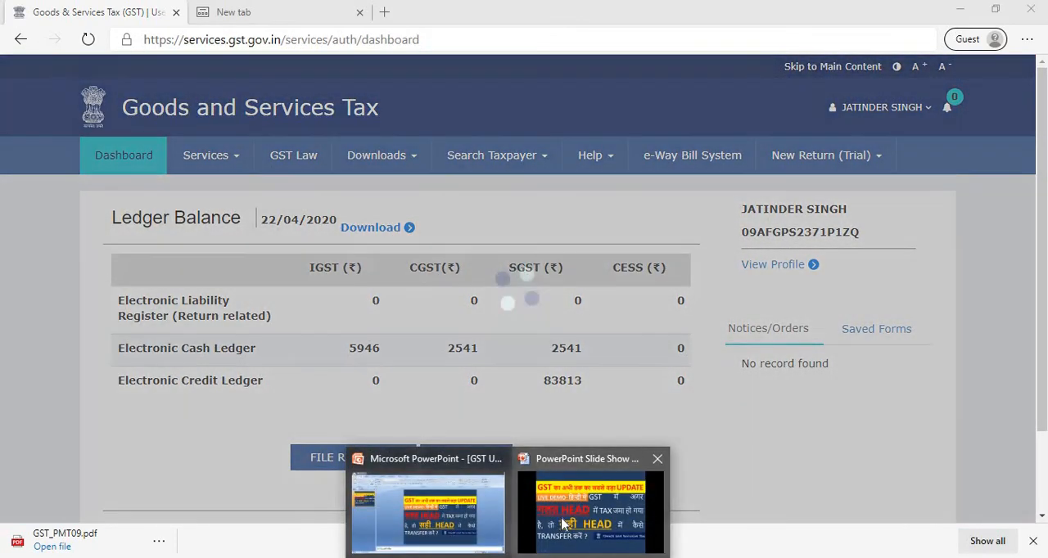
pyautogui.click(561, 515)
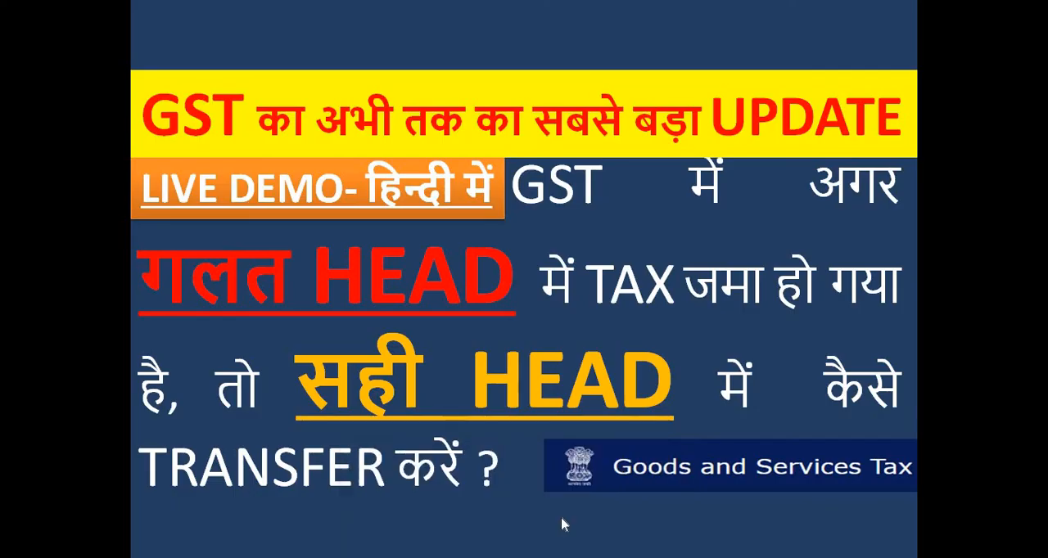